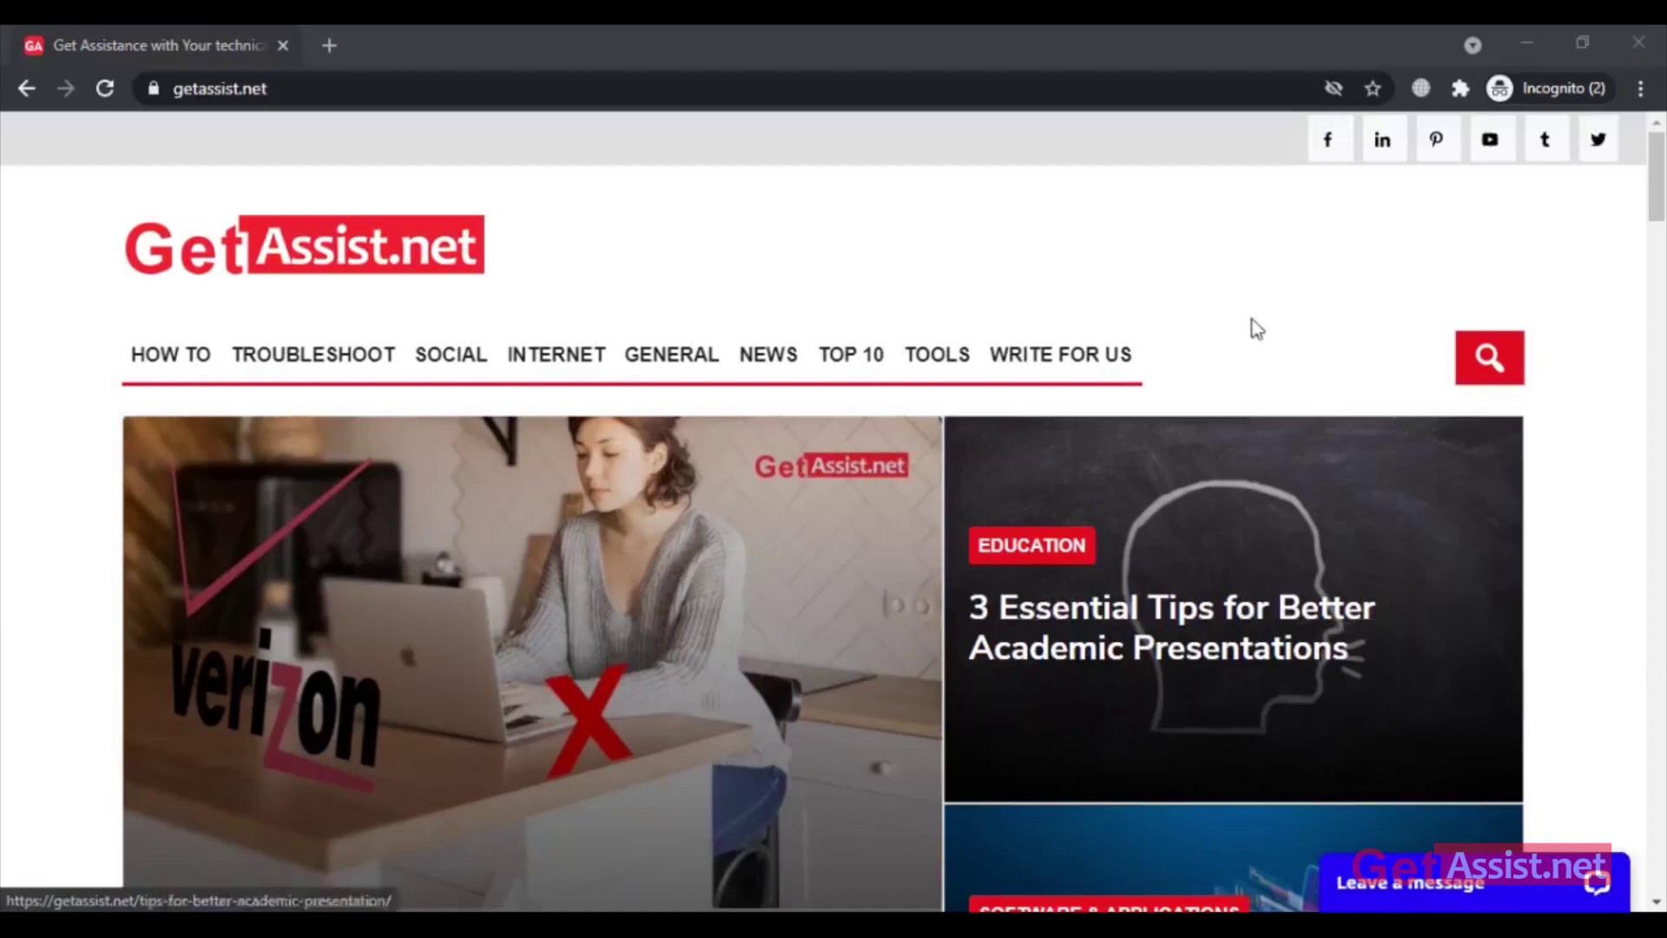
- Search GetAssist.net for 'Recover Forgotten Microsoft Outlook Account Password' and scroll through the results
click(1493, 369)
click(976, 428)
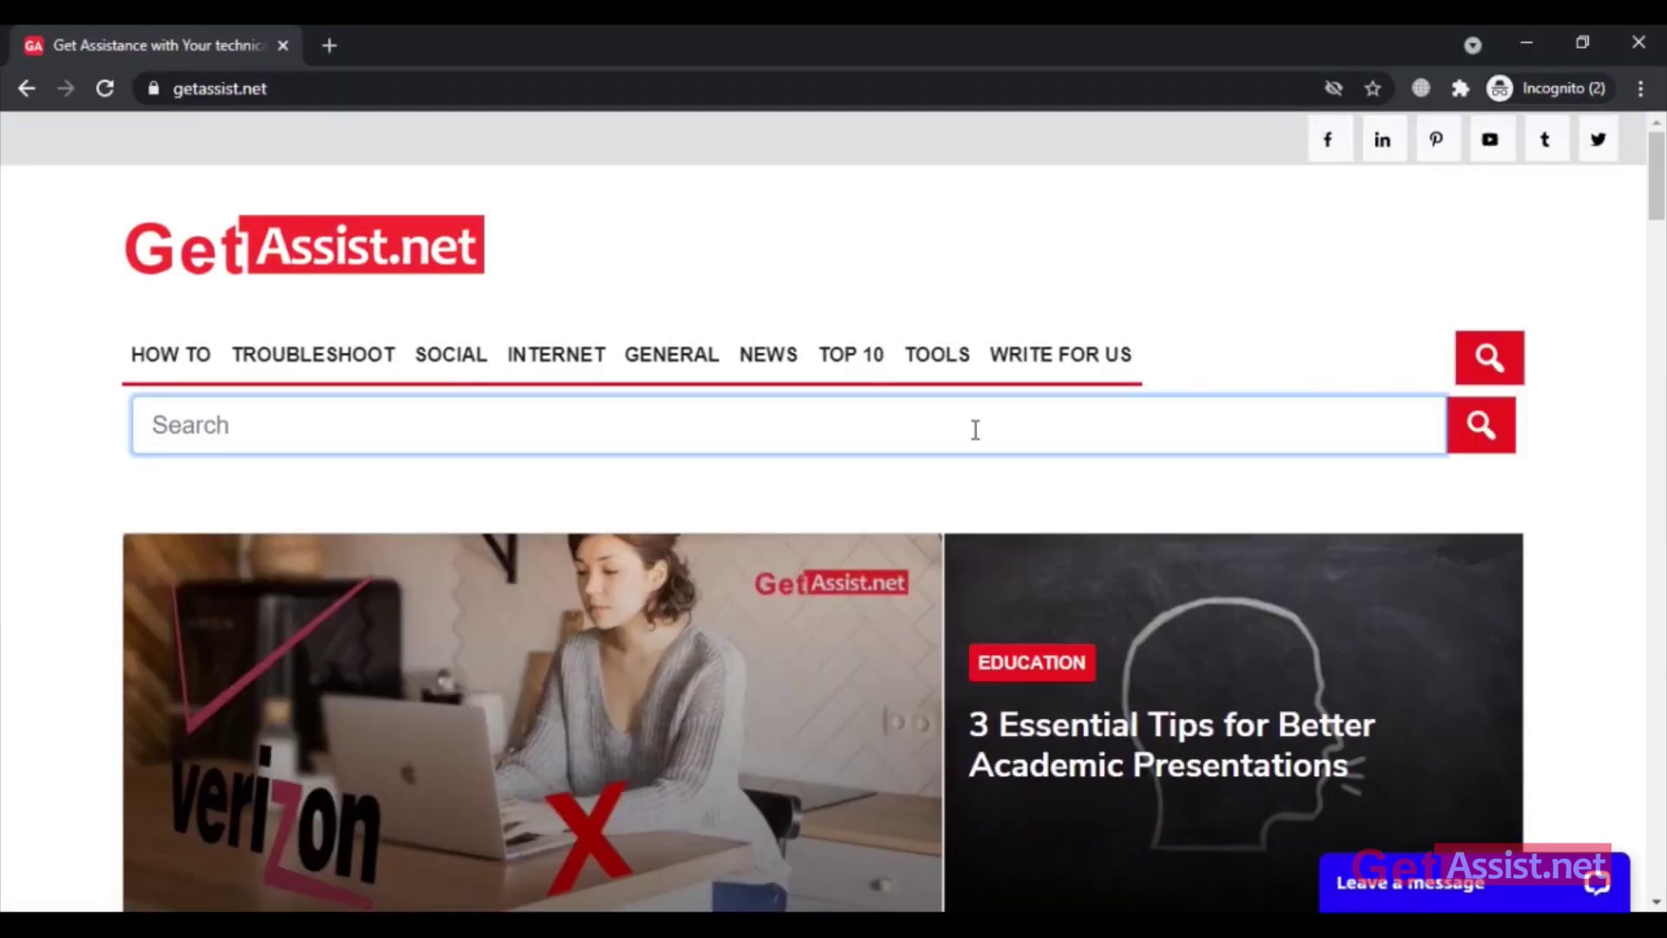
key(ctrl+v)
drag(153, 425, 815, 420)
click(1170, 456)
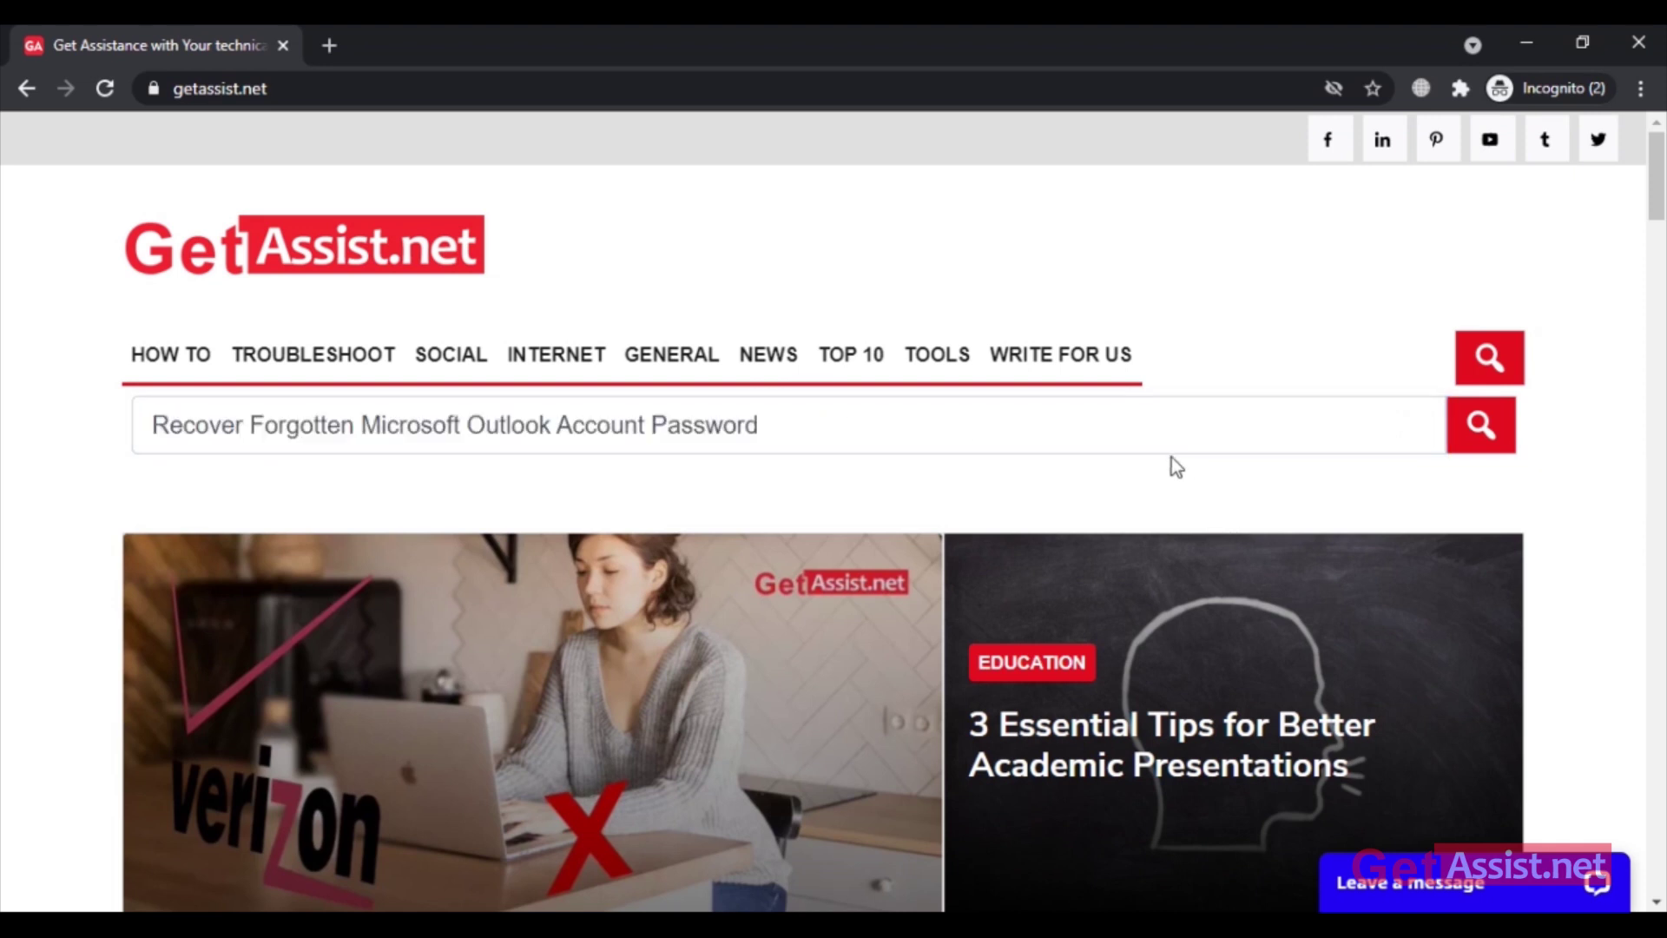
click(993, 349)
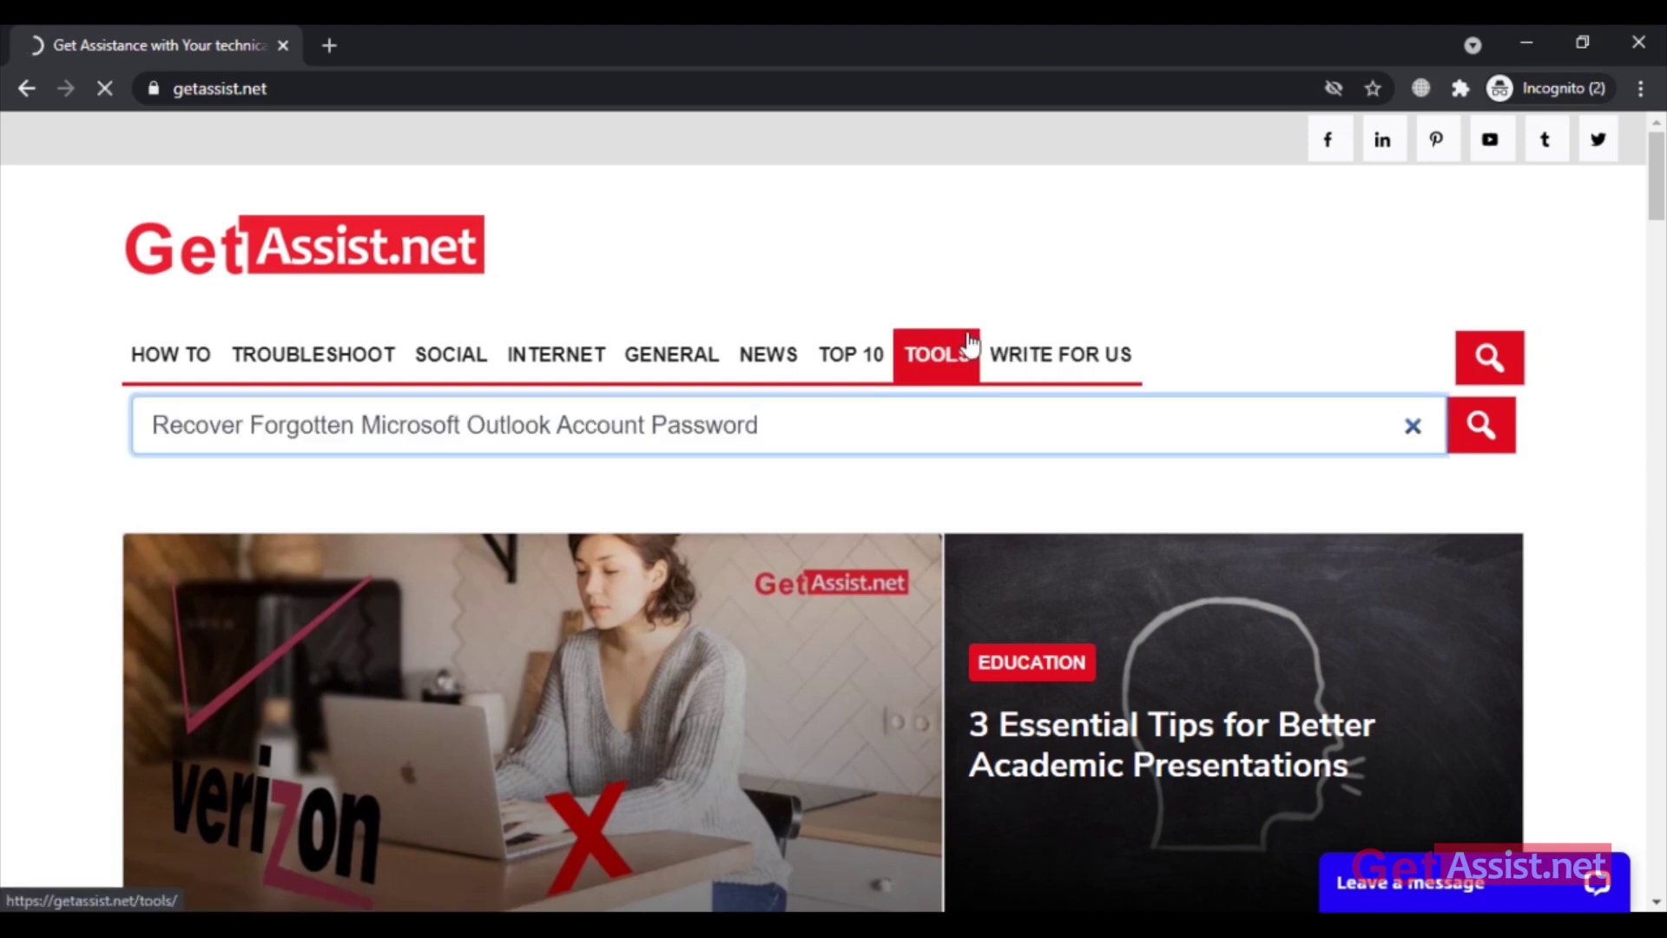
scroll(736, 427, down, 1)
scroll(734, 430, down, 4)
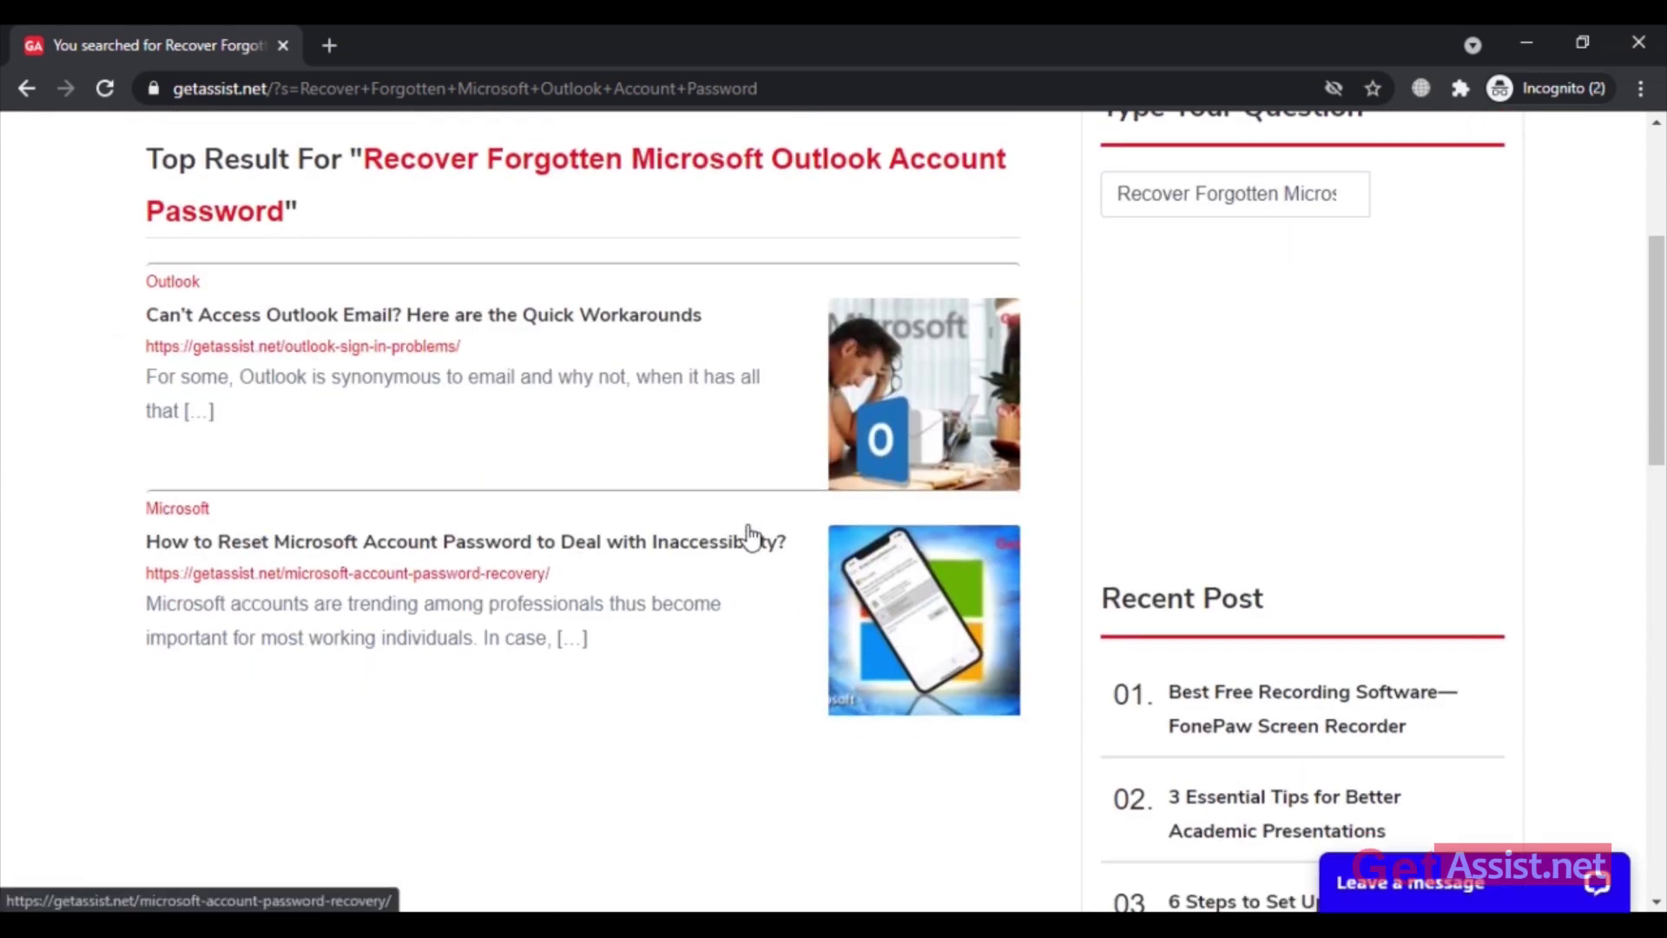
- Open the 'How to Reset Microsoft Account Password to Deal with Inaccessibility?' article and scroll through it
click(325, 549)
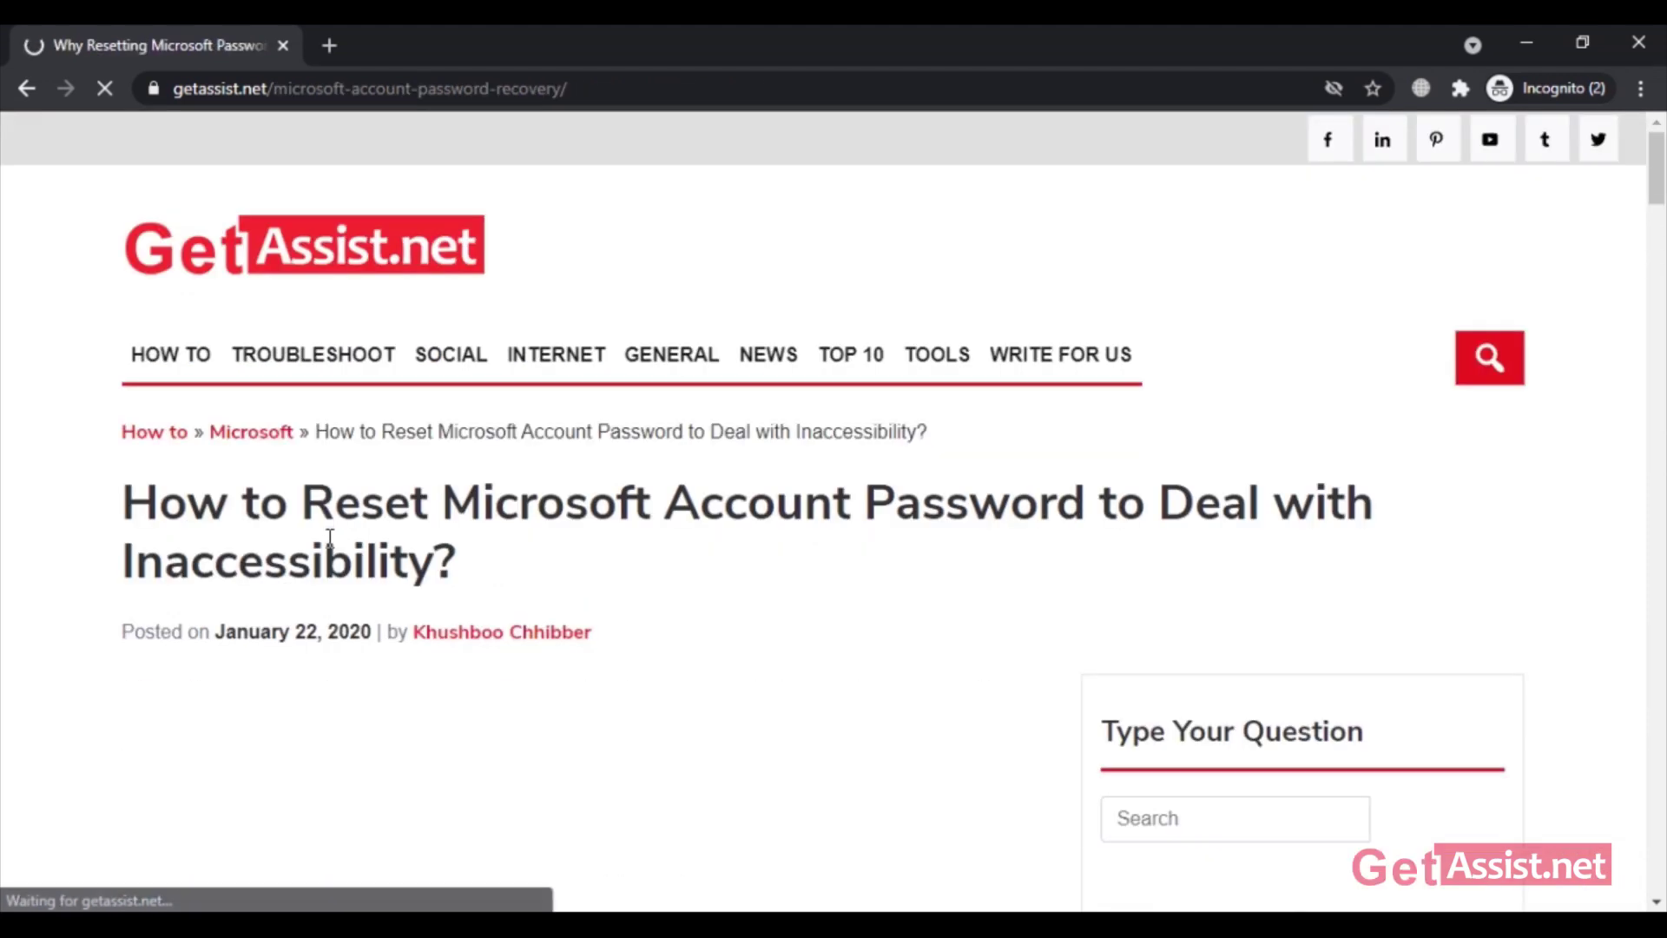
scroll(343, 569, down, 1)
scroll(427, 502, down, 8)
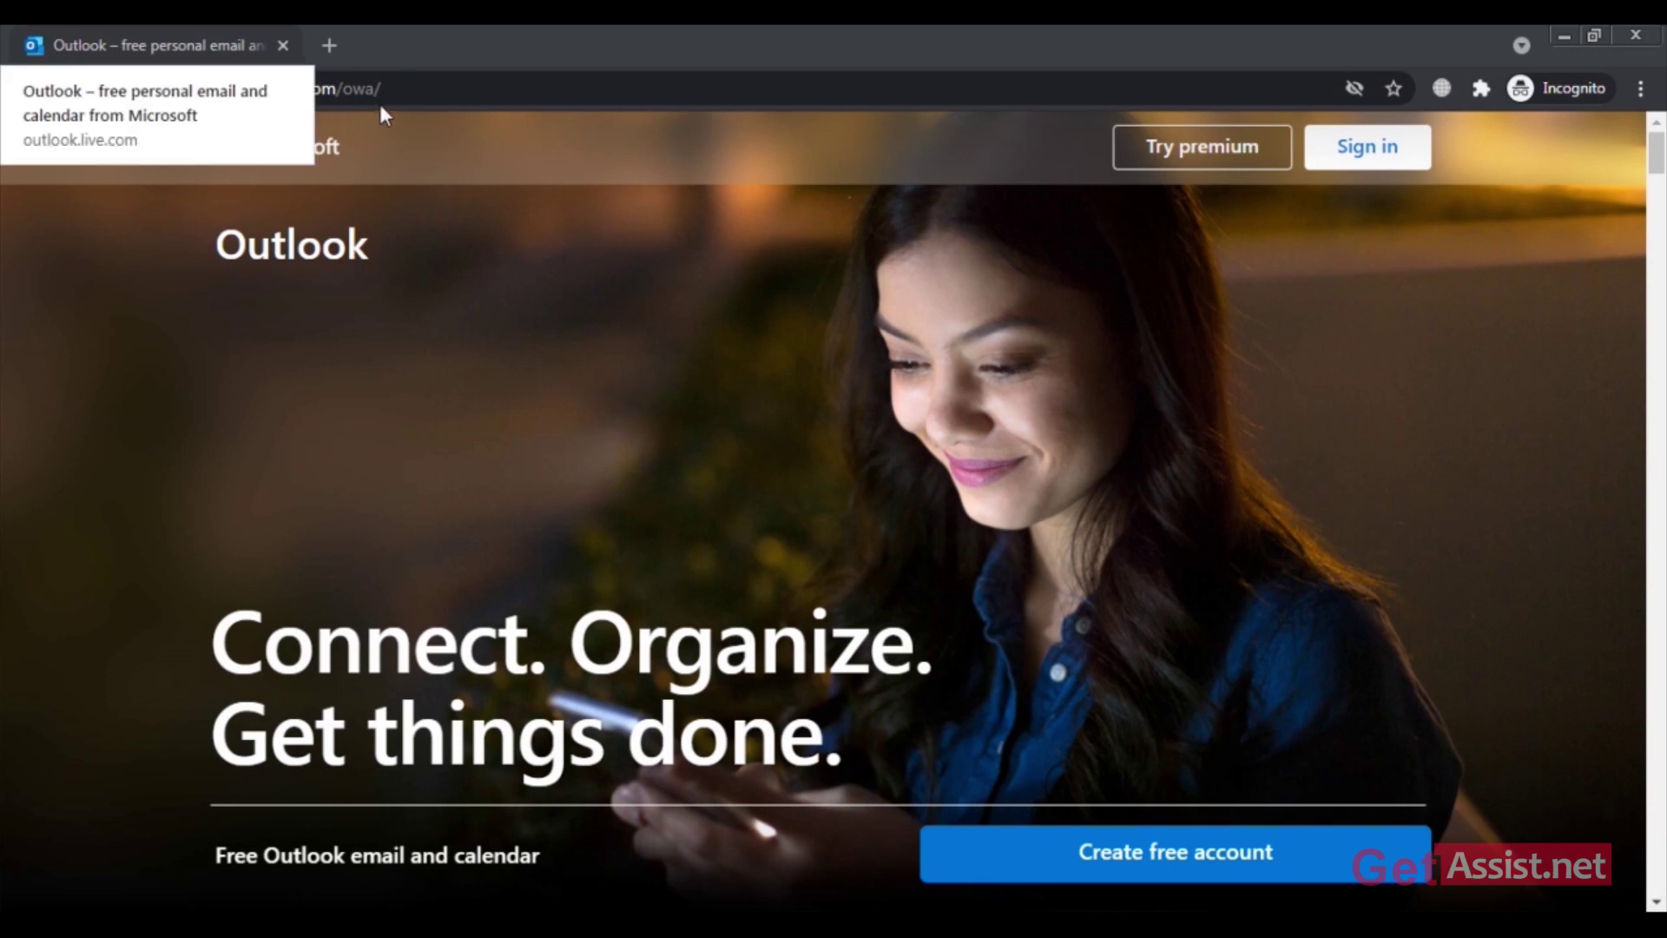
- Check the outlook.live.com address, then go to the Microsoft account Sign in page
click(441, 90)
key(ctrl+a)
click(467, 250)
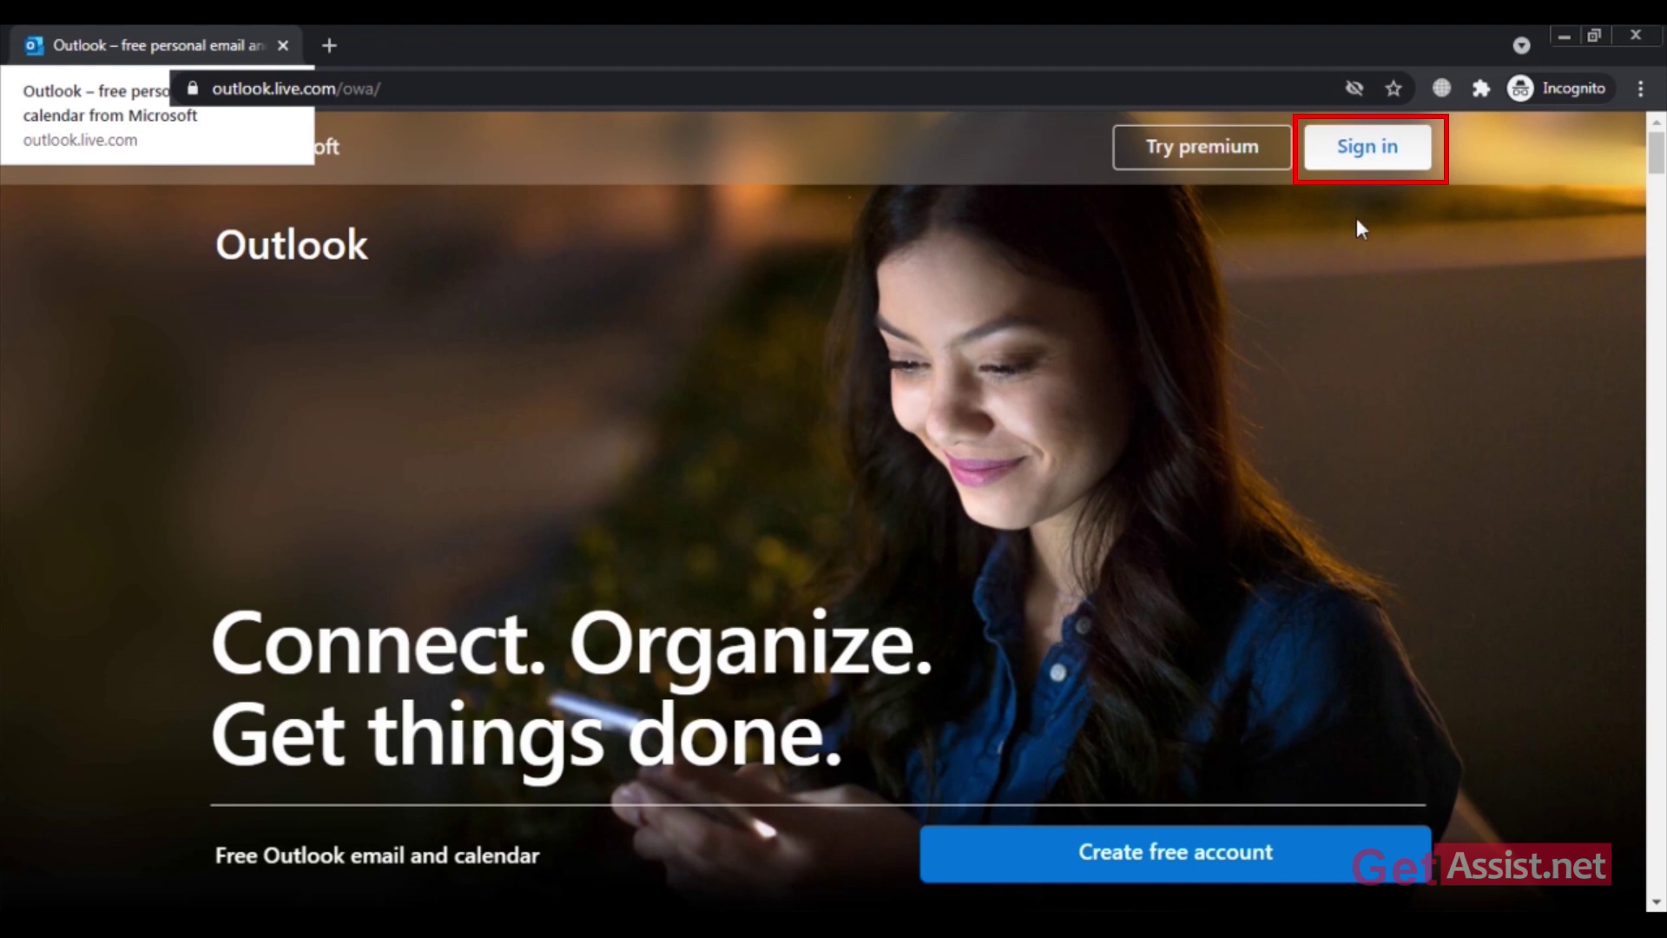
click(1367, 152)
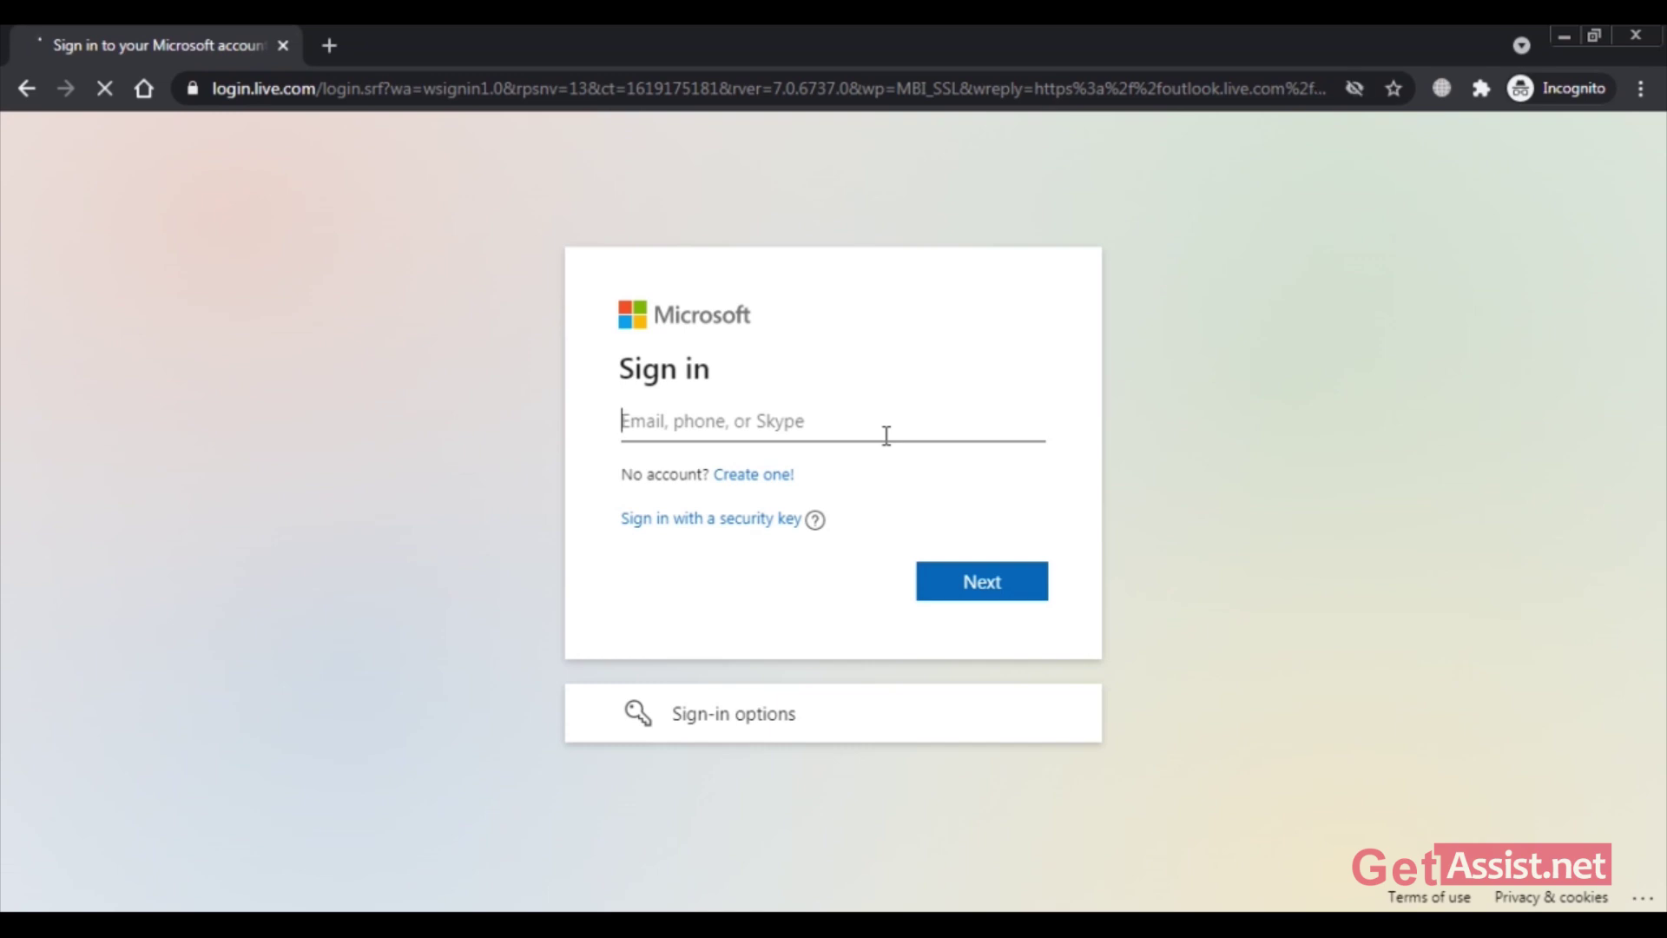
- Enter the outlook.com account address in 'Email, phone, or Skype' and continue with Next
text(k)
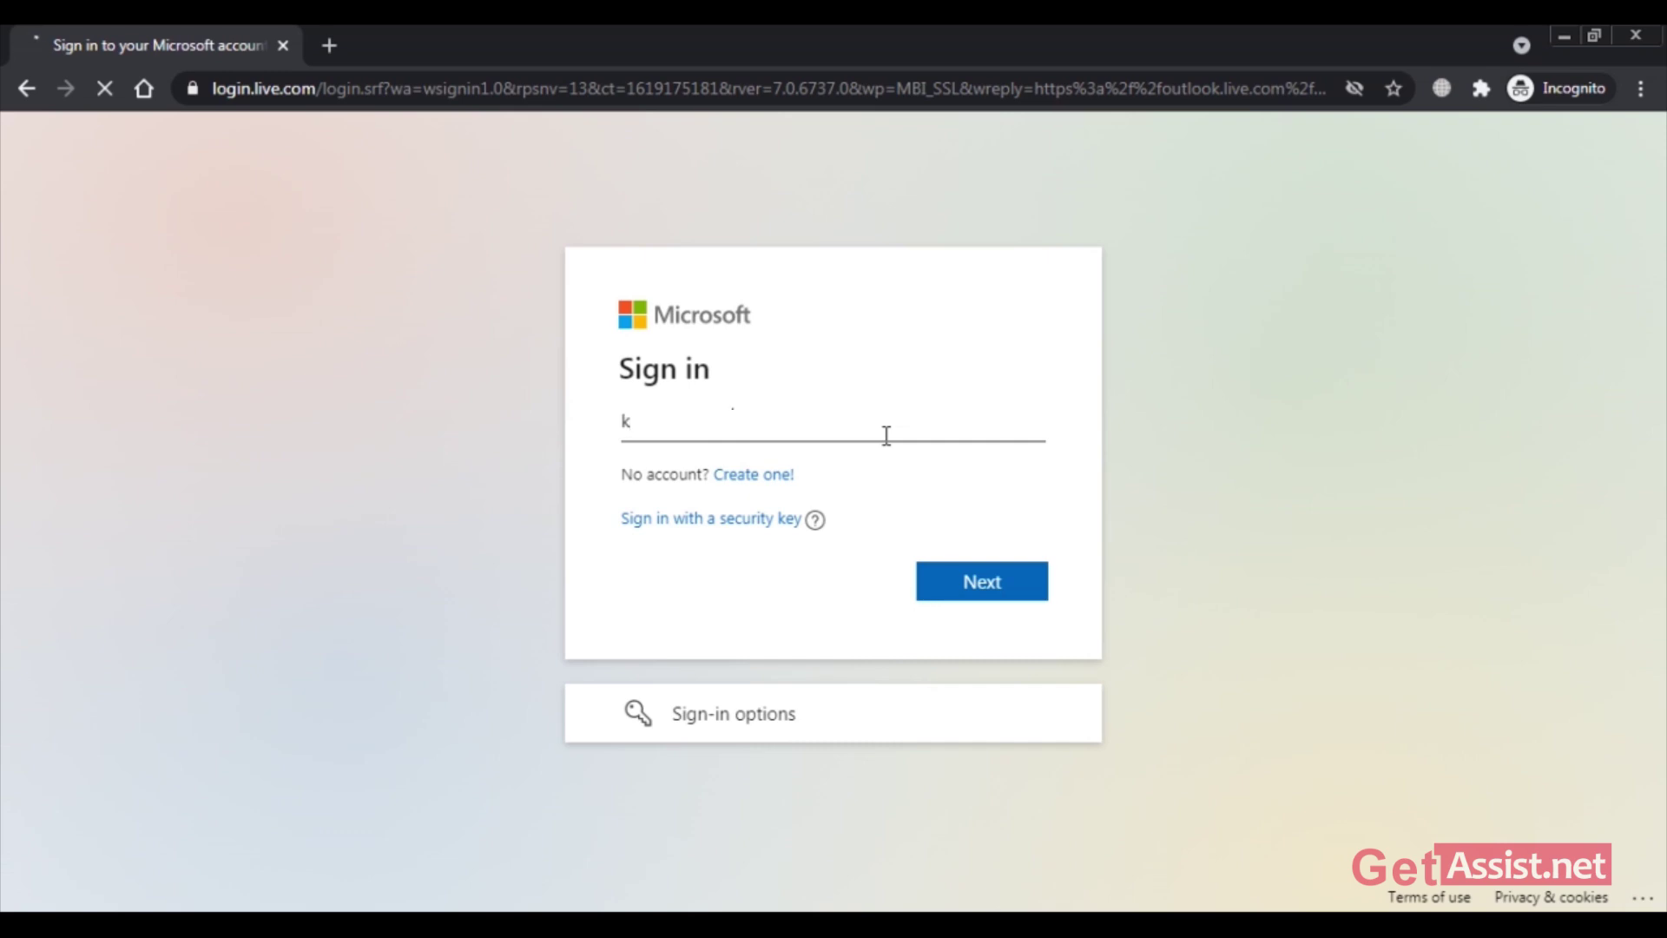
text(outlook.com)
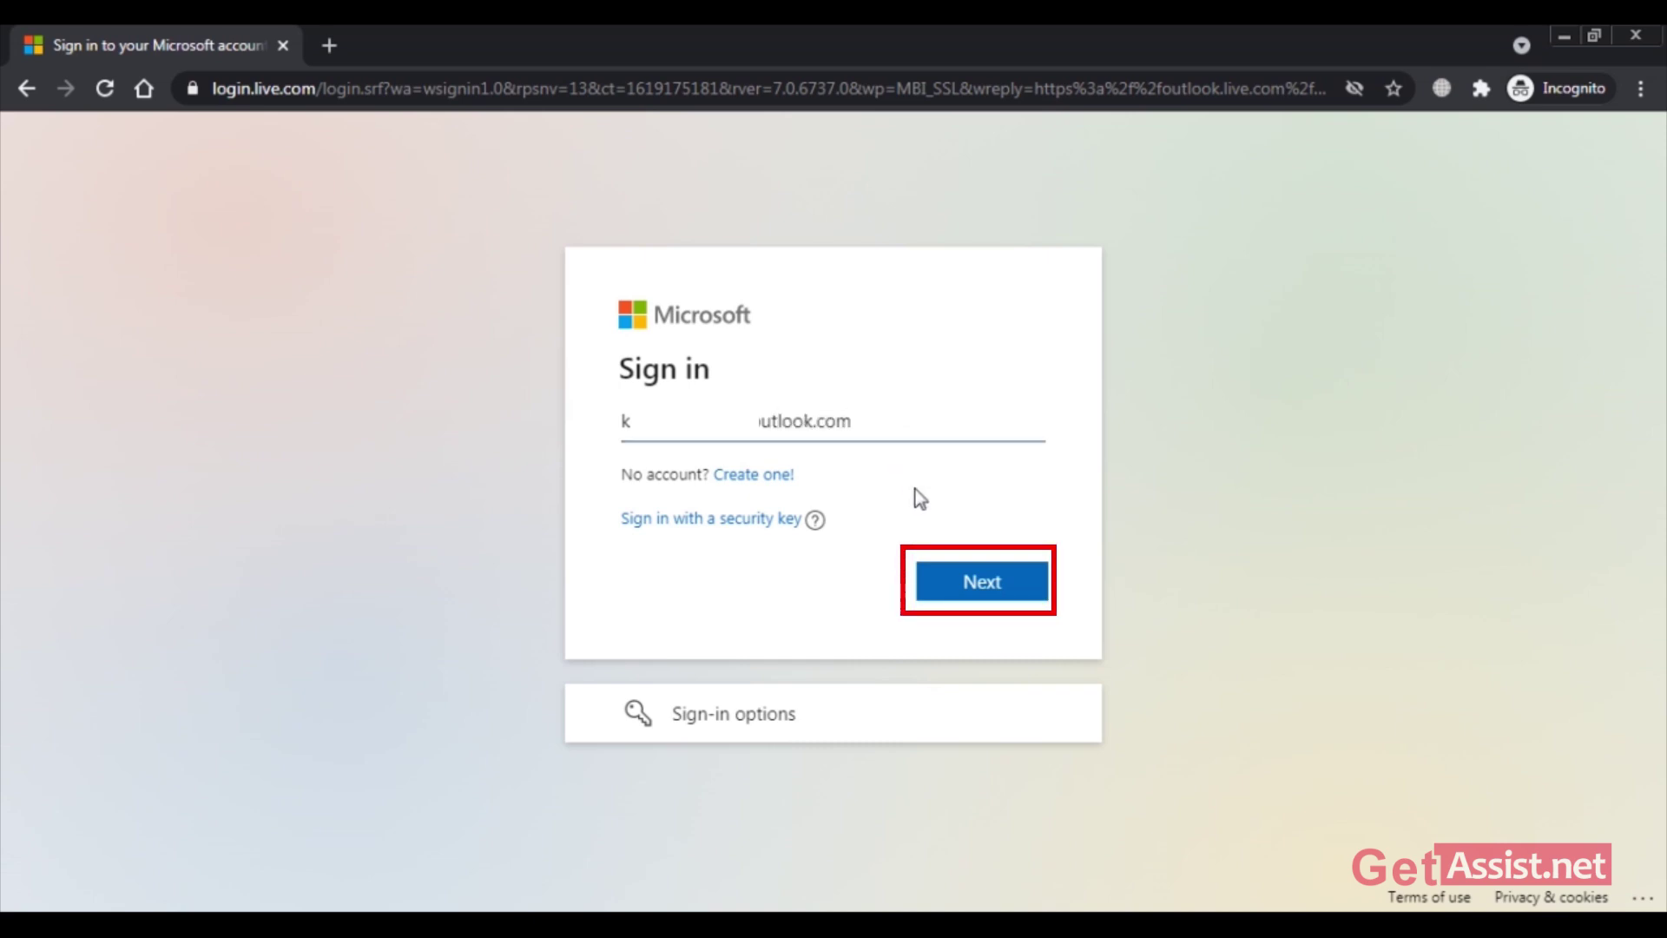
click(948, 591)
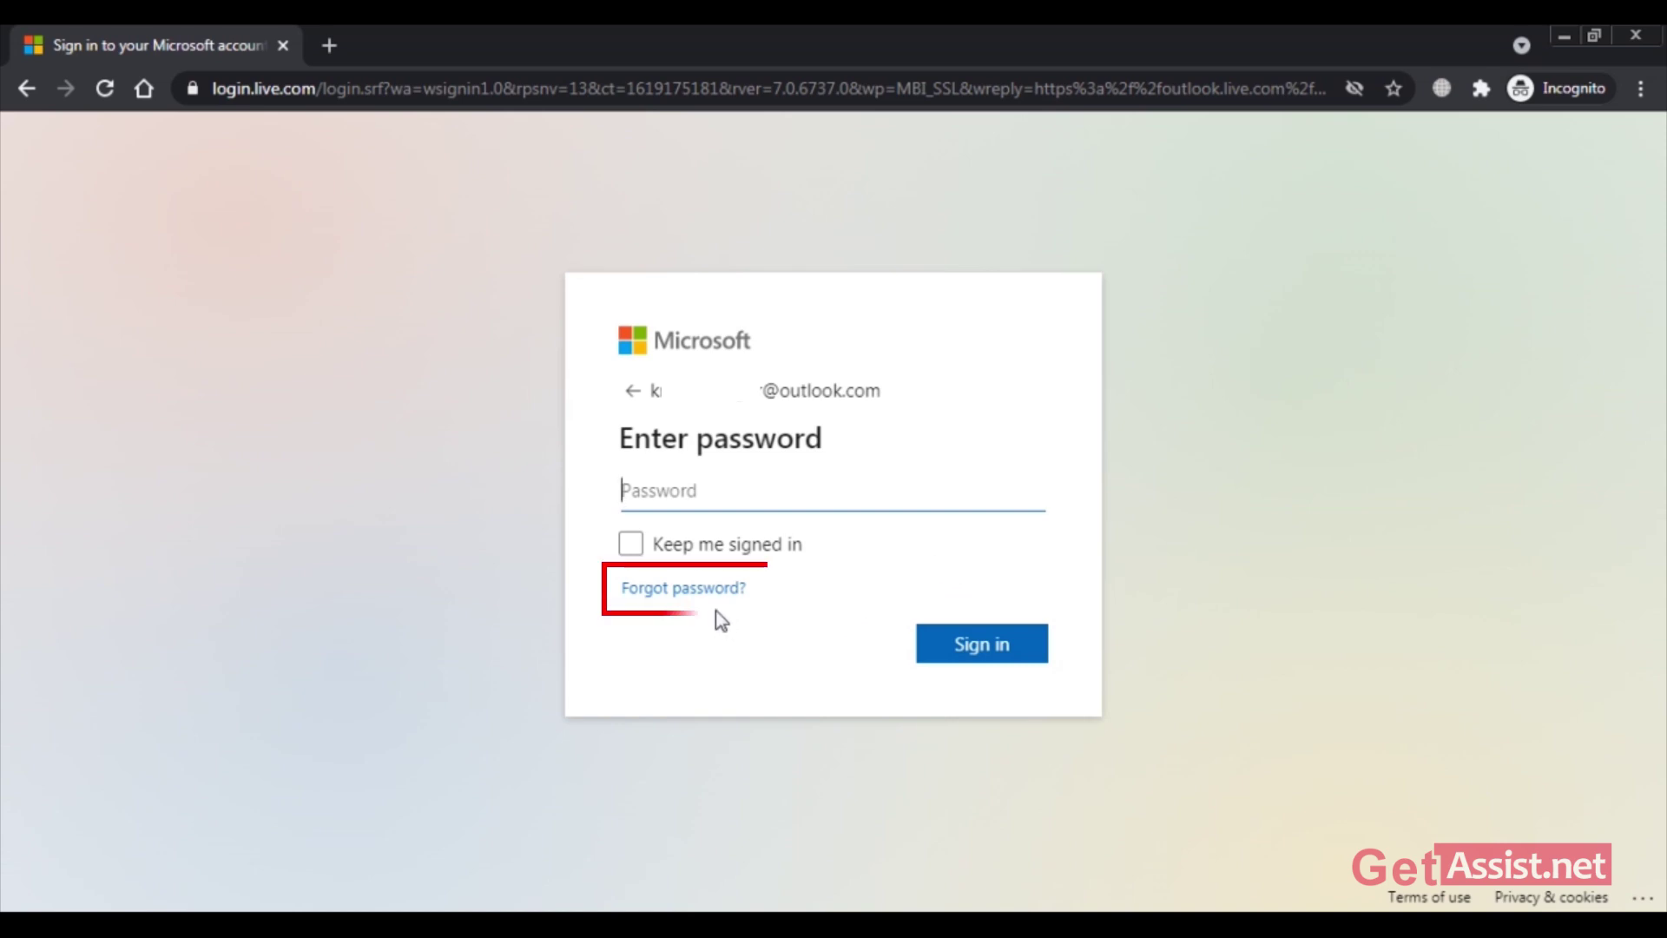
- Choose 'Forgot password?' below the password field to begin the reset
click(653, 590)
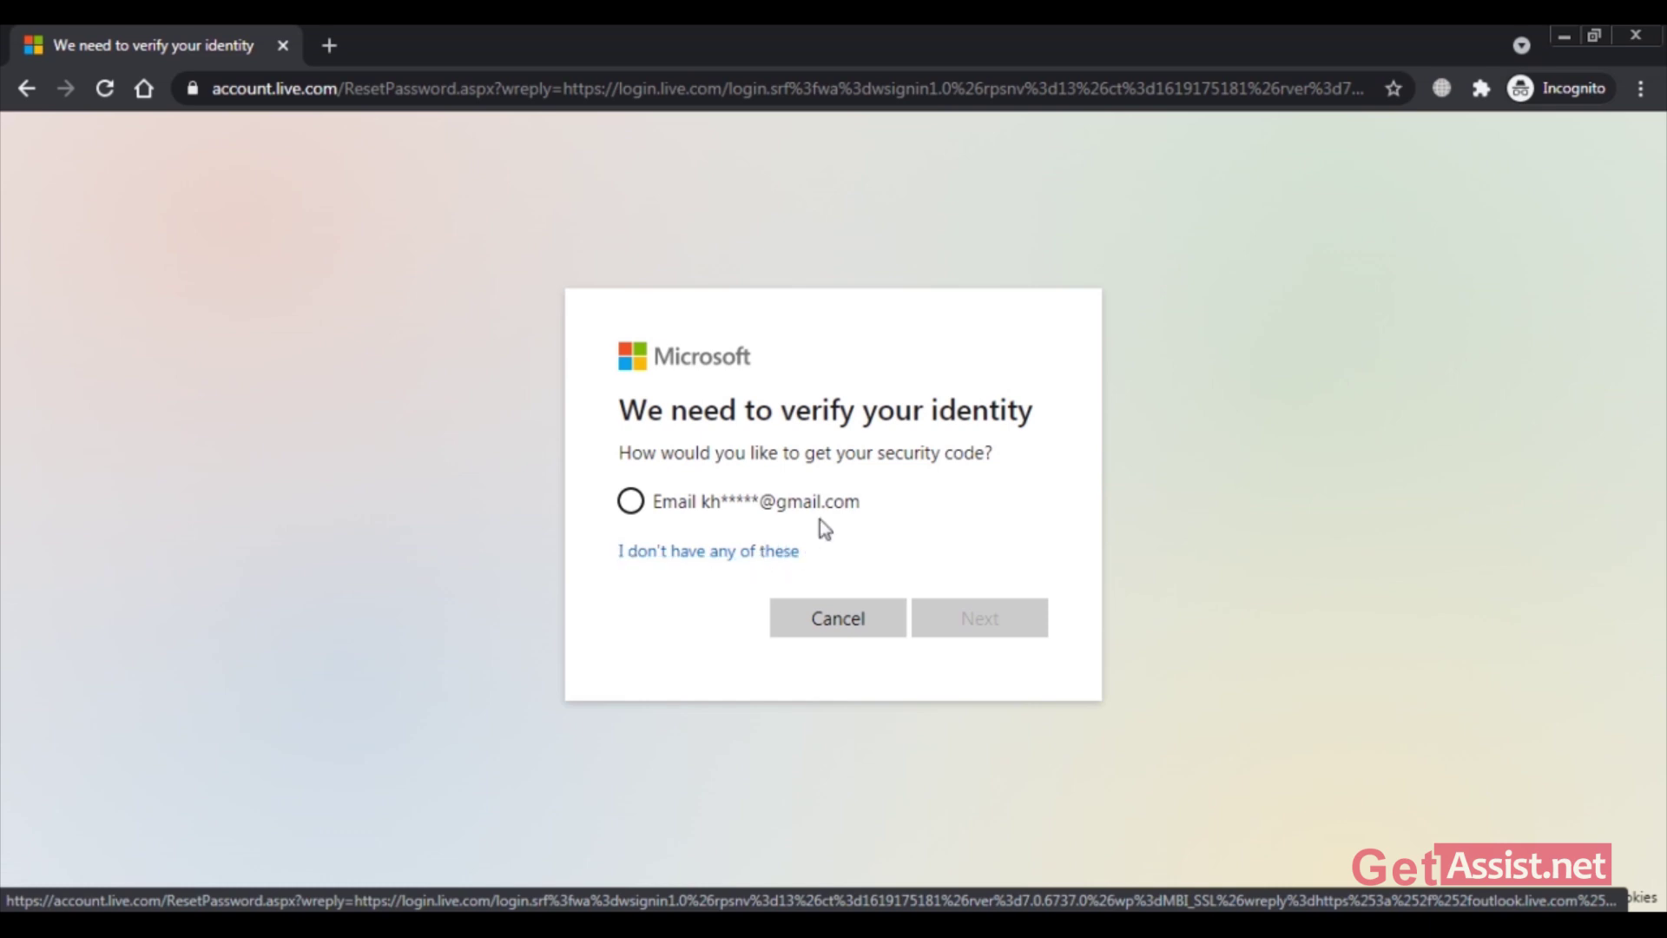
- Pick the Email option, complete the hidden part of the recovery Gmail address, and request the code
click(628, 505)
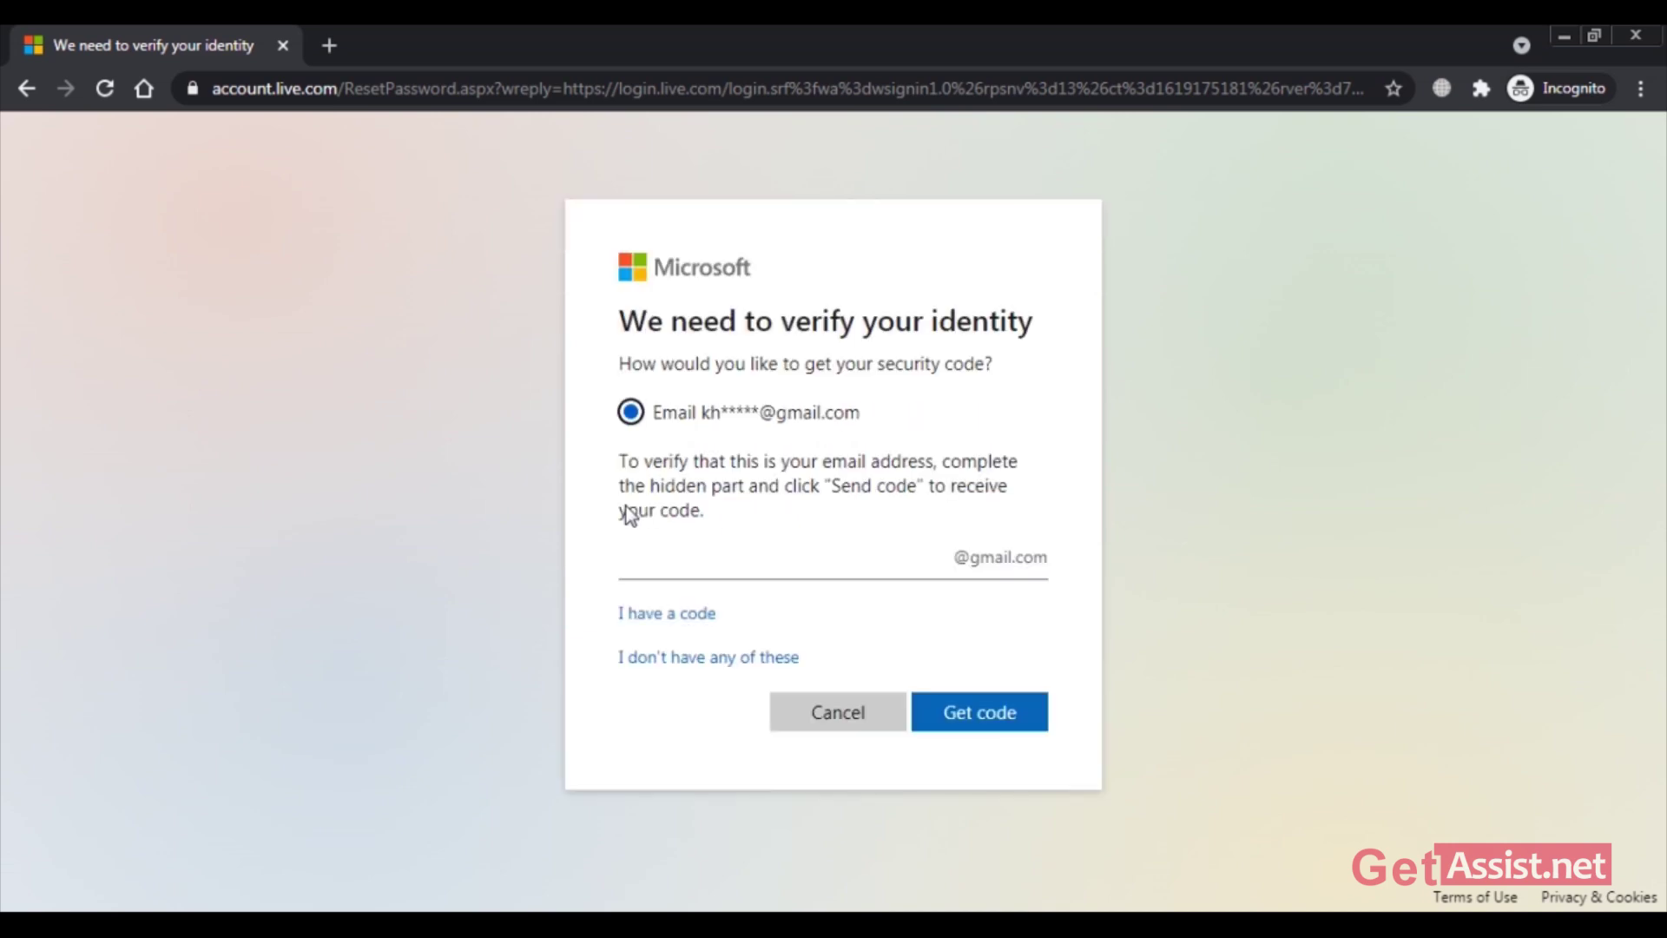
click(872, 563)
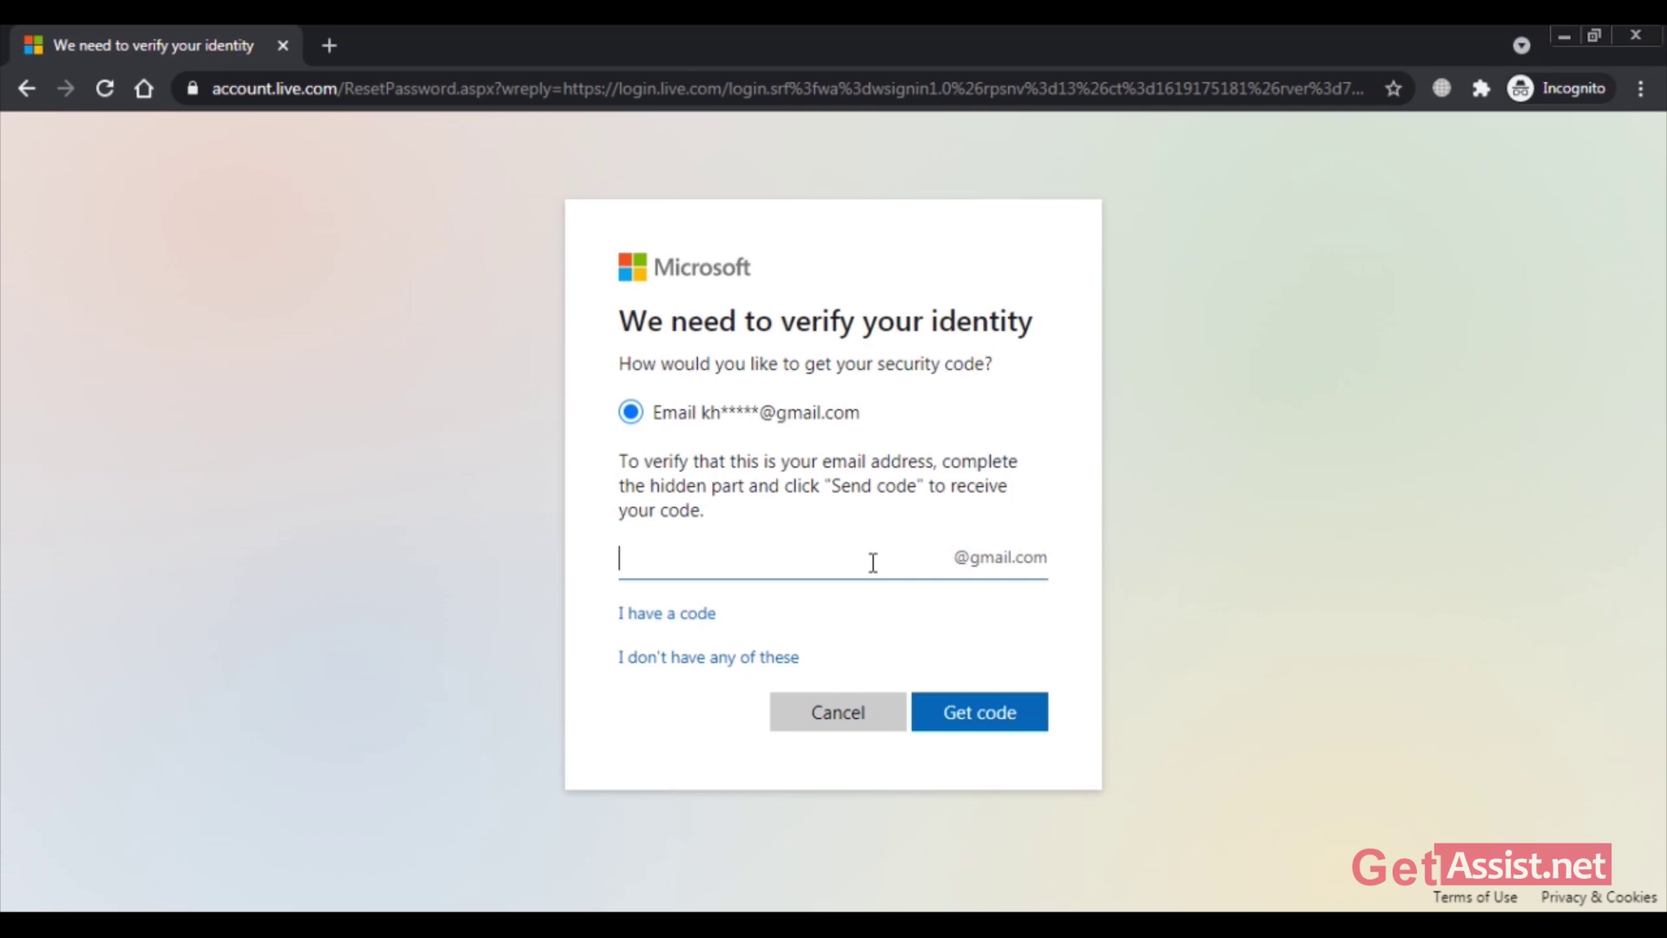
text(kh)
text(r6)
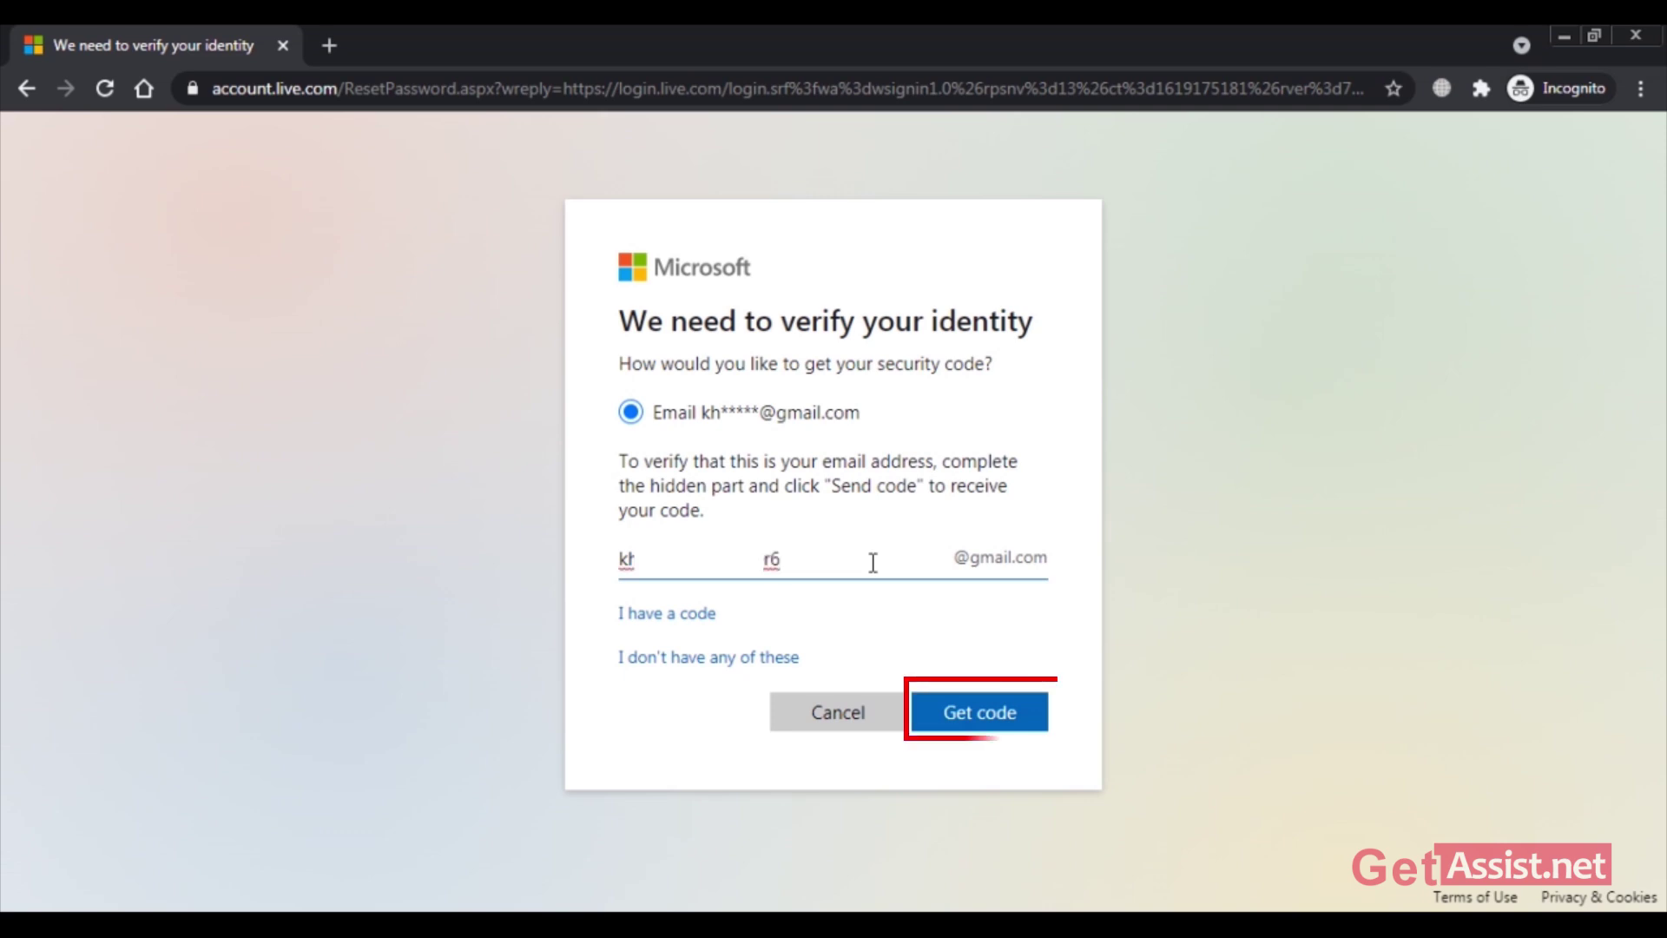
click(966, 717)
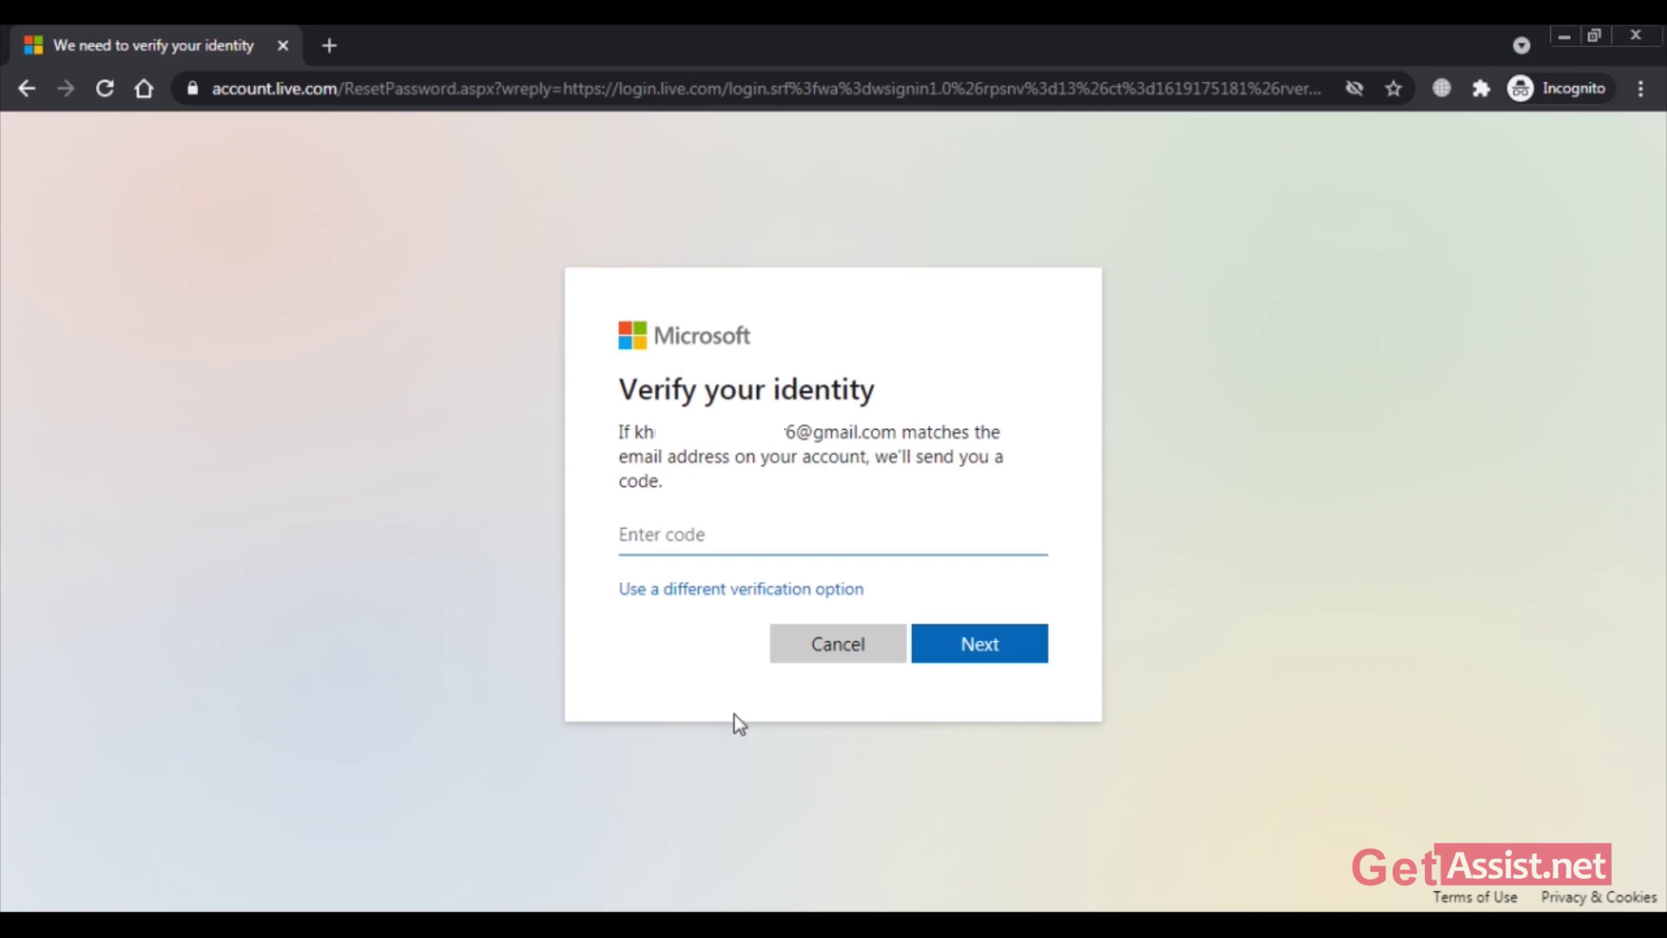
- Submit the emailed security code, then cancel on the Reset your password page
click(1031, 653)
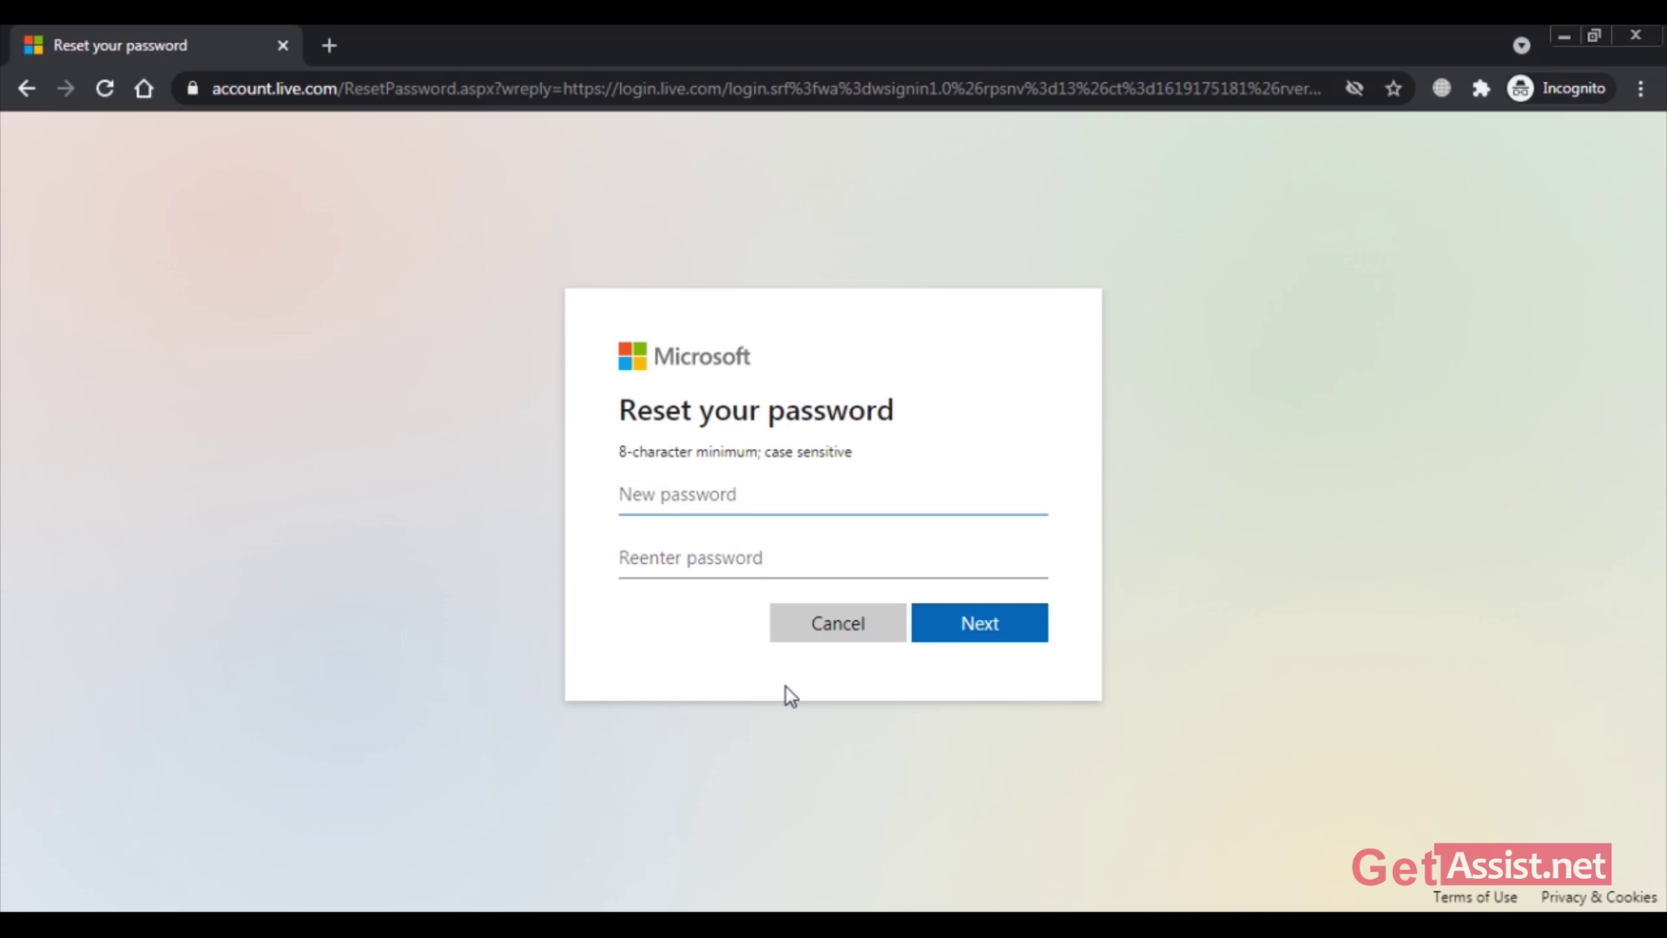
click(831, 636)
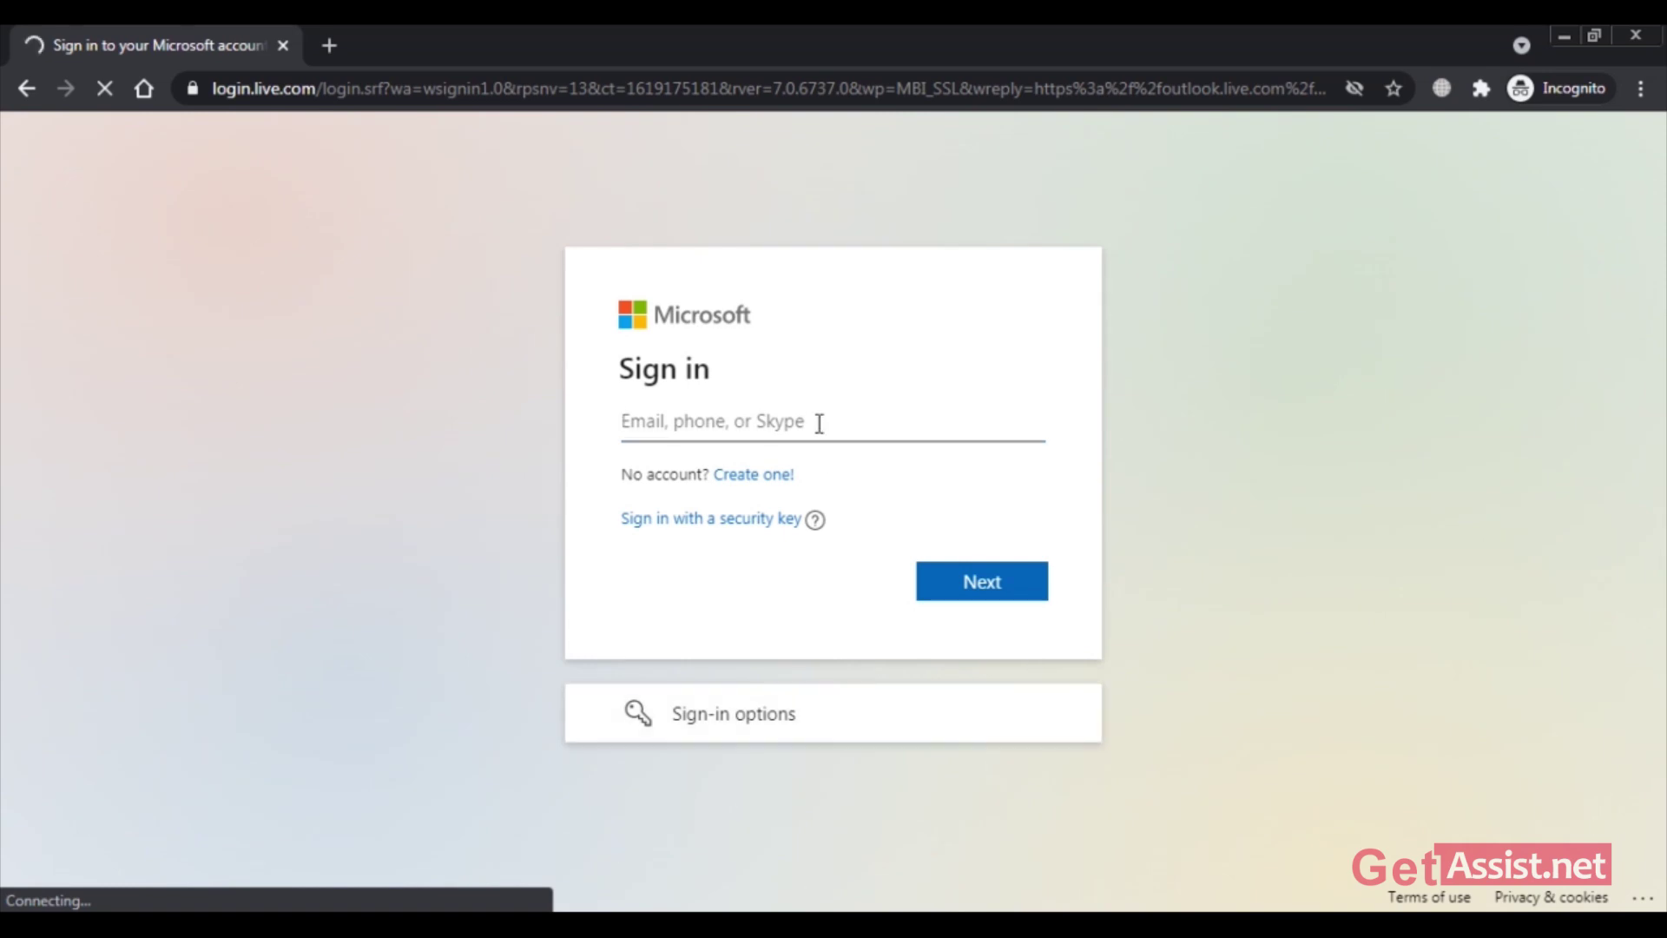
- Re-enter the outlook.com account name, continue, and choose 'Forgot password?'
text(k)
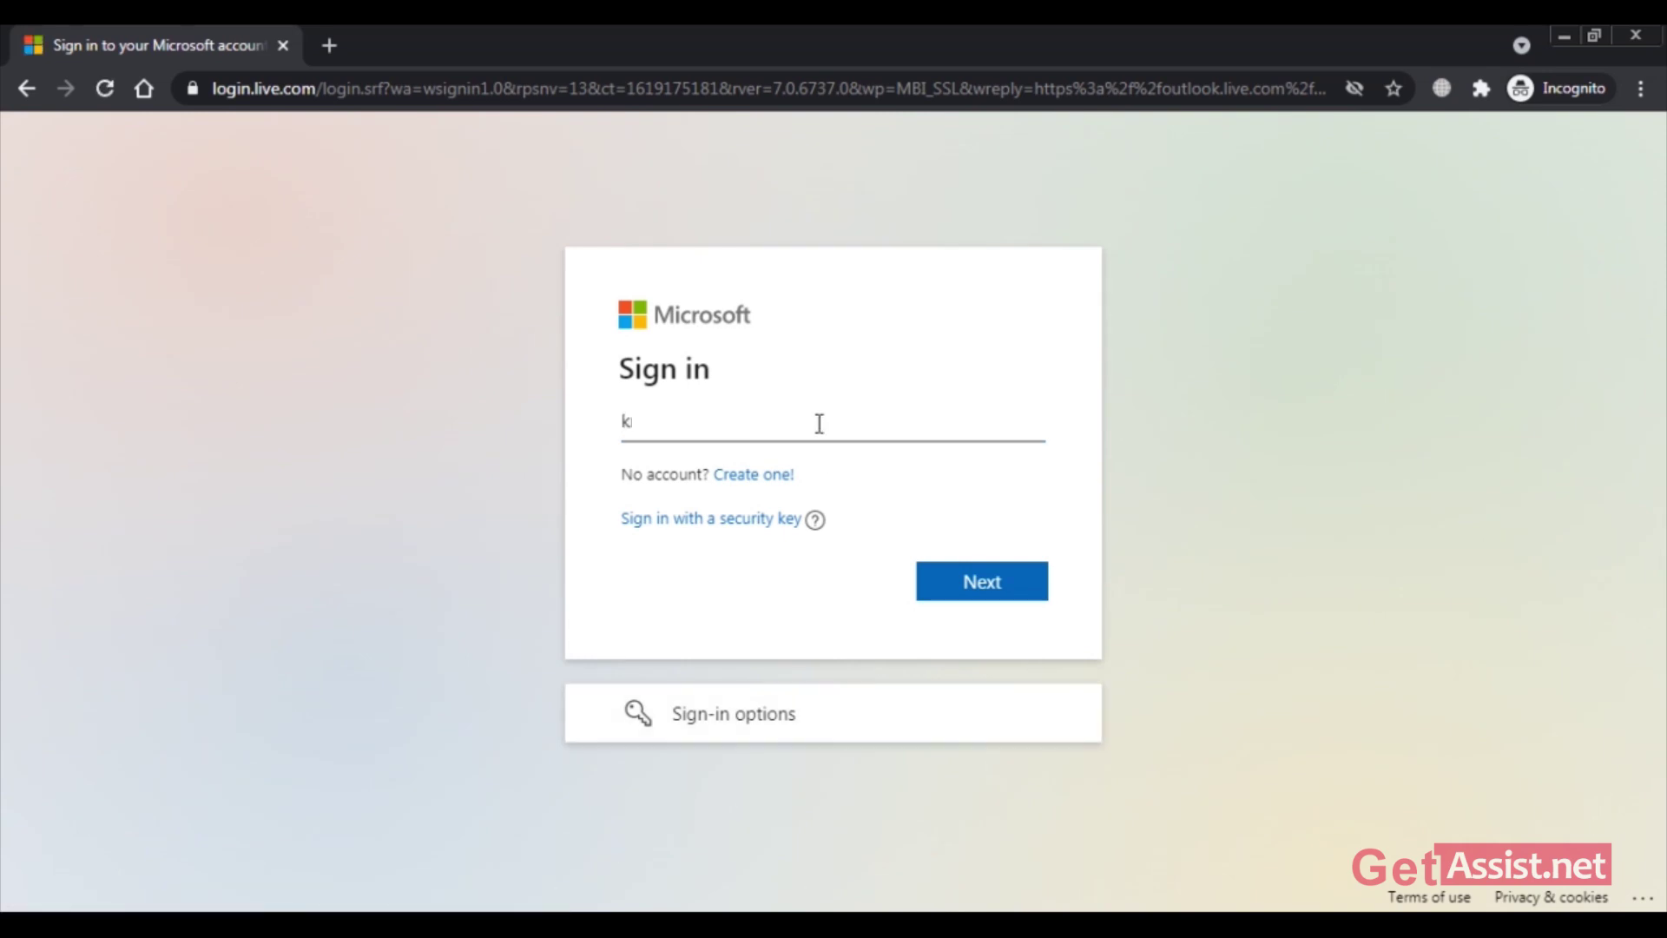
text(tlook.com)
click(949, 593)
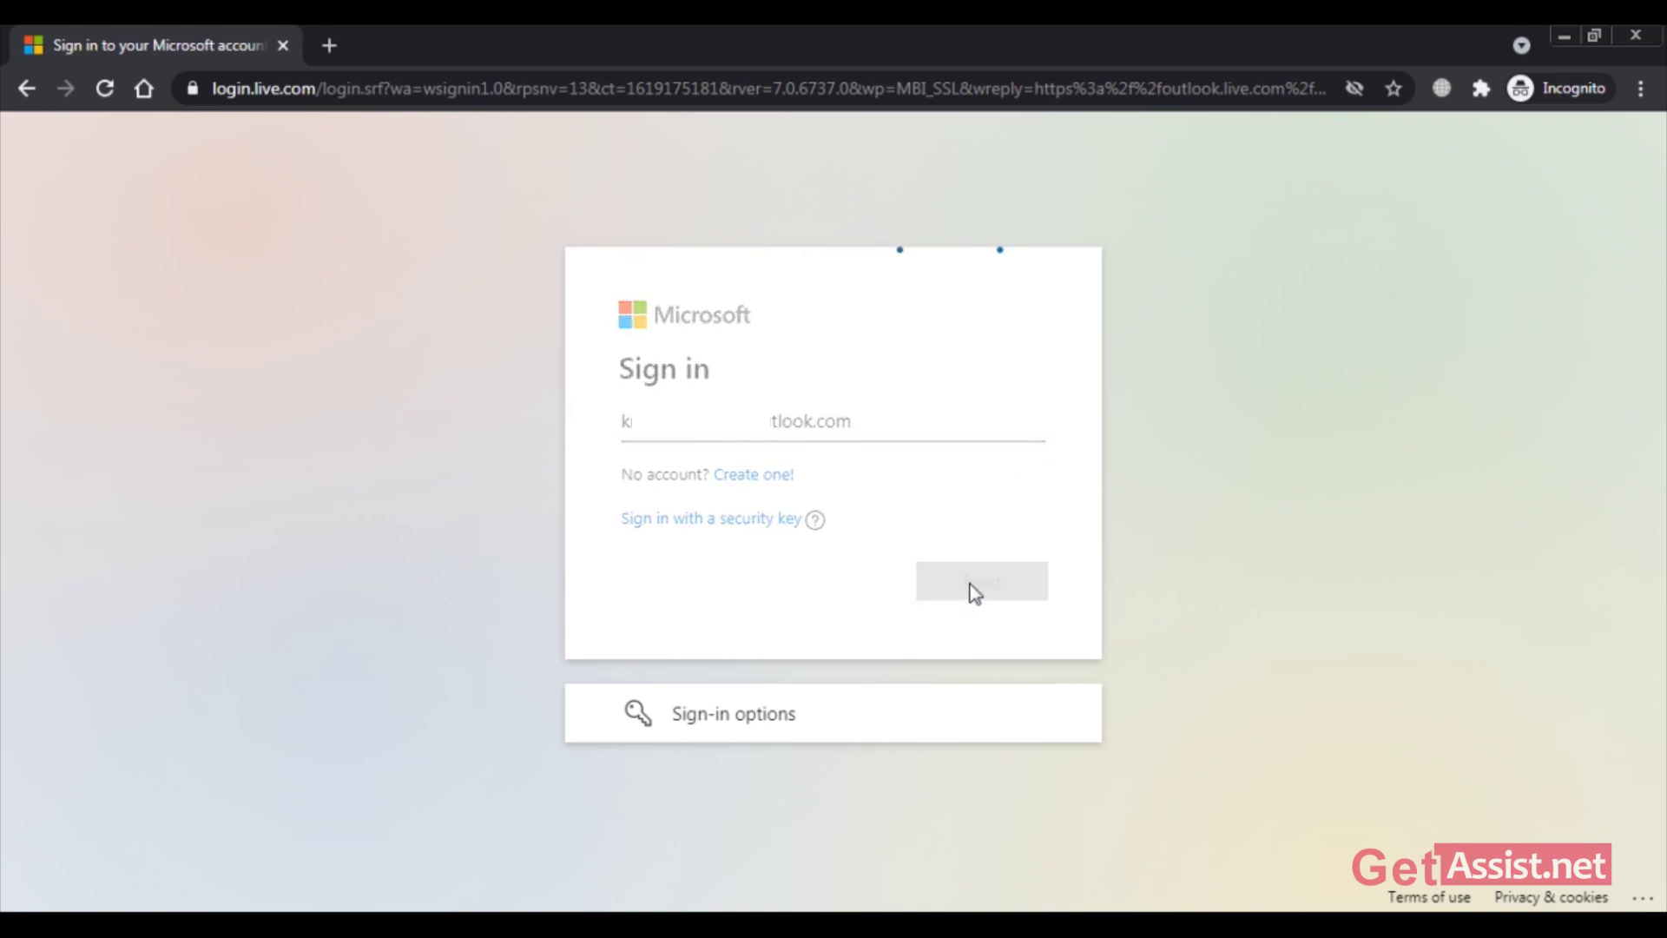
click(677, 593)
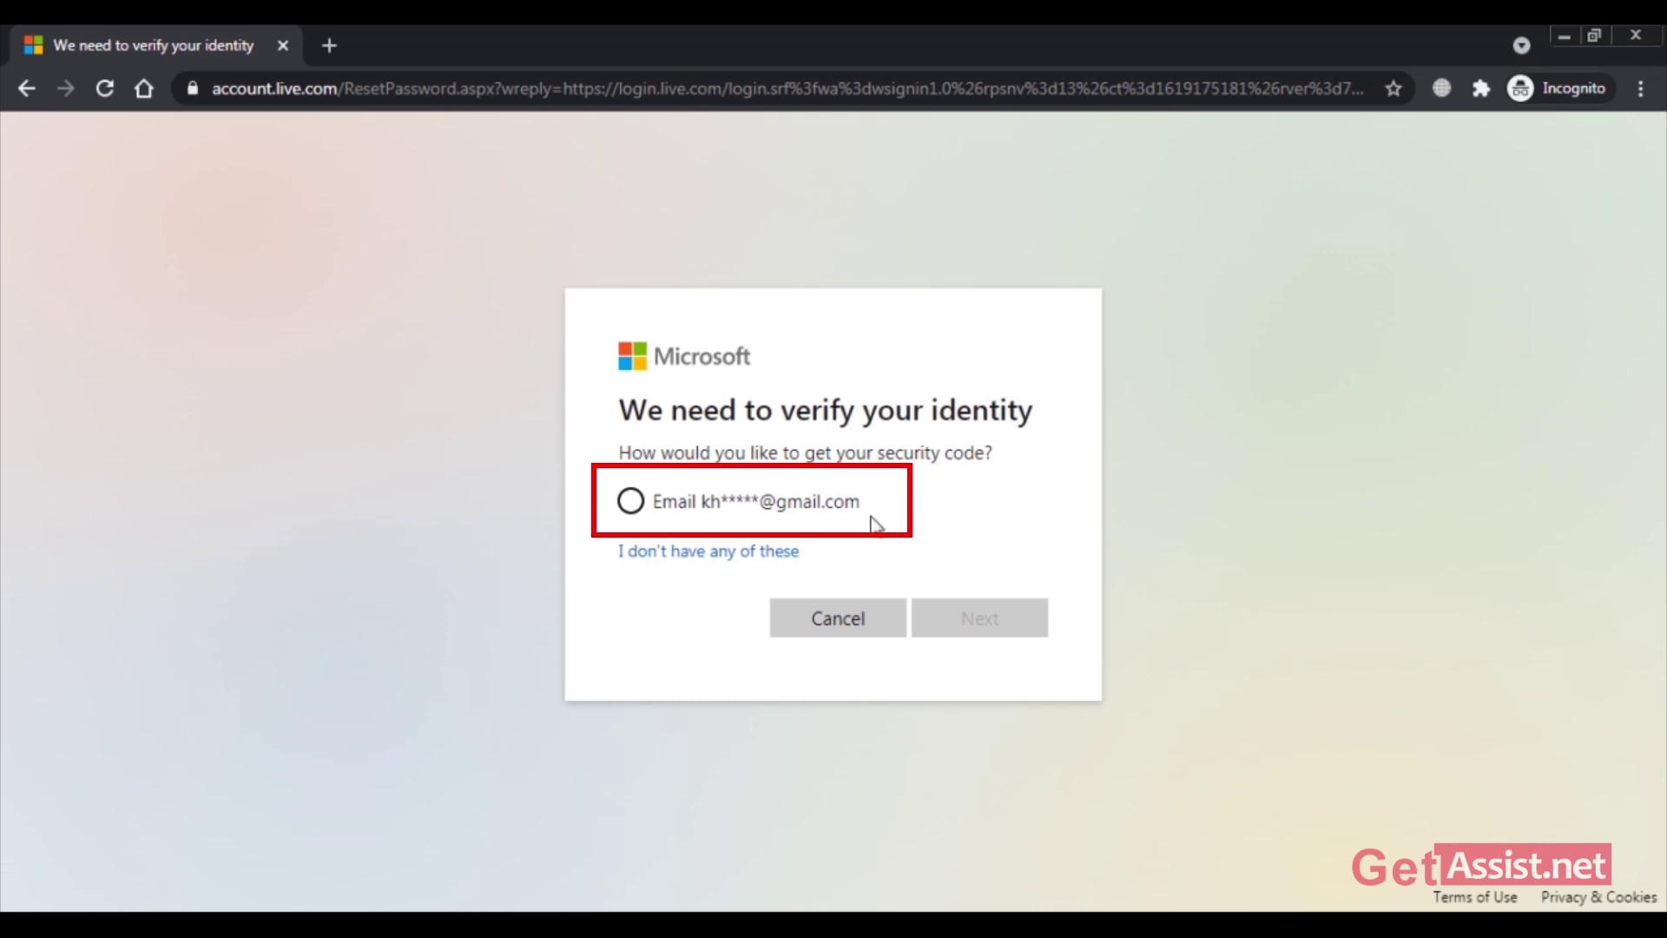
- Pick the Email option, fill in the hidden part of the backup Gmail address, and choose Get code
click(633, 515)
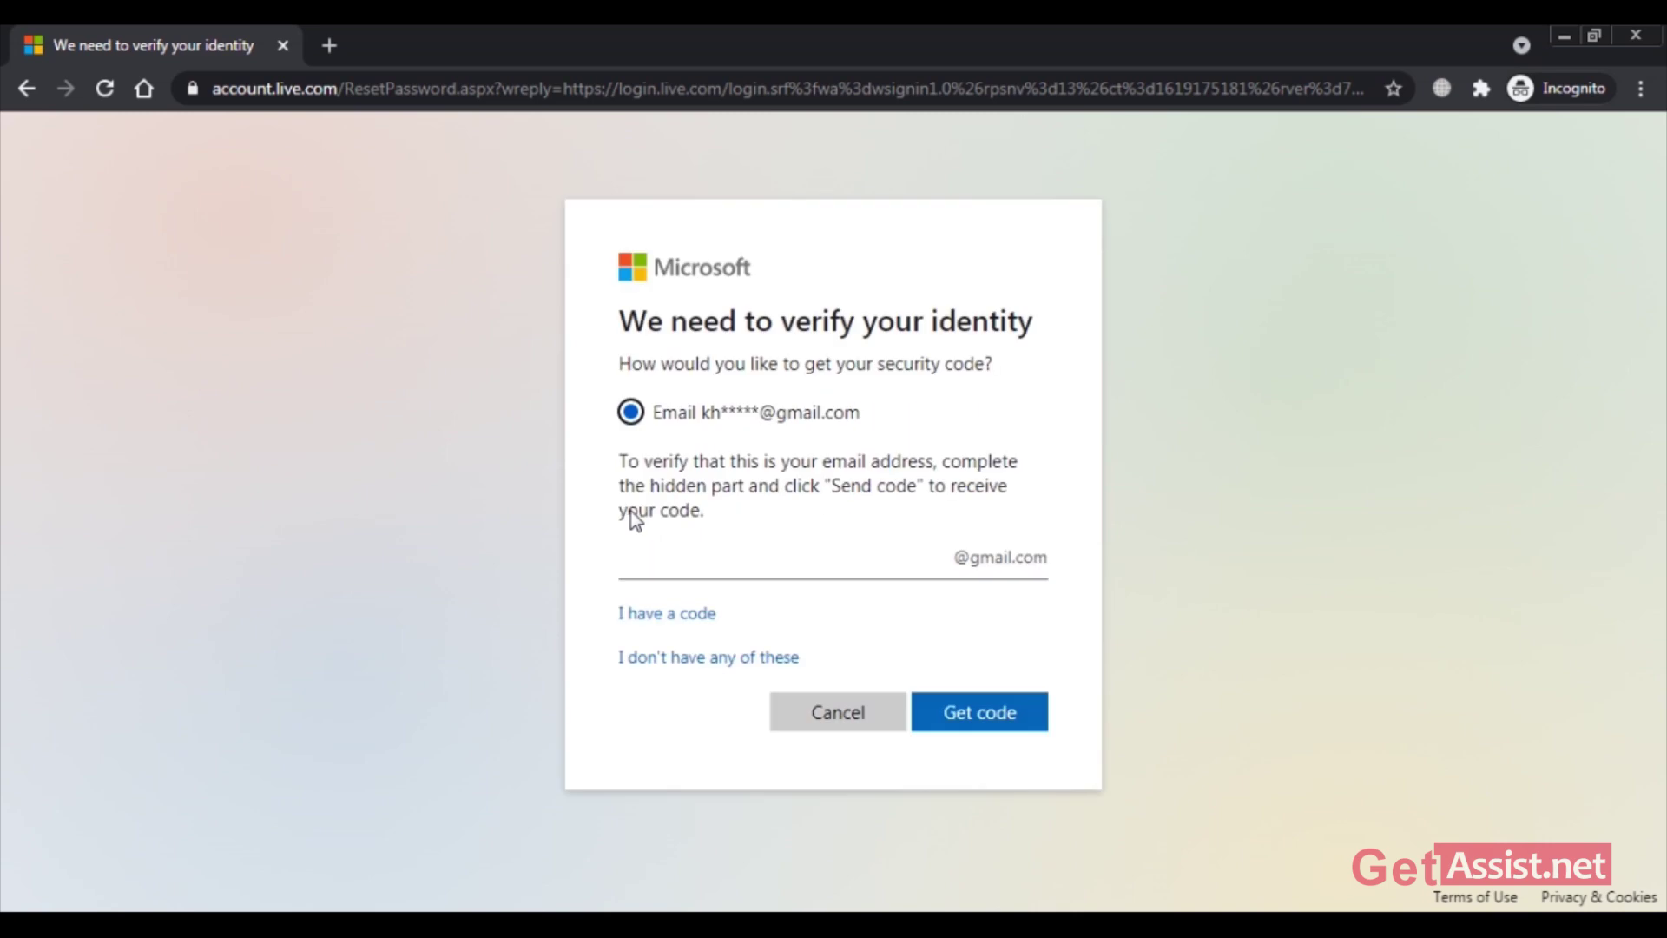
click(732, 562)
text(k)
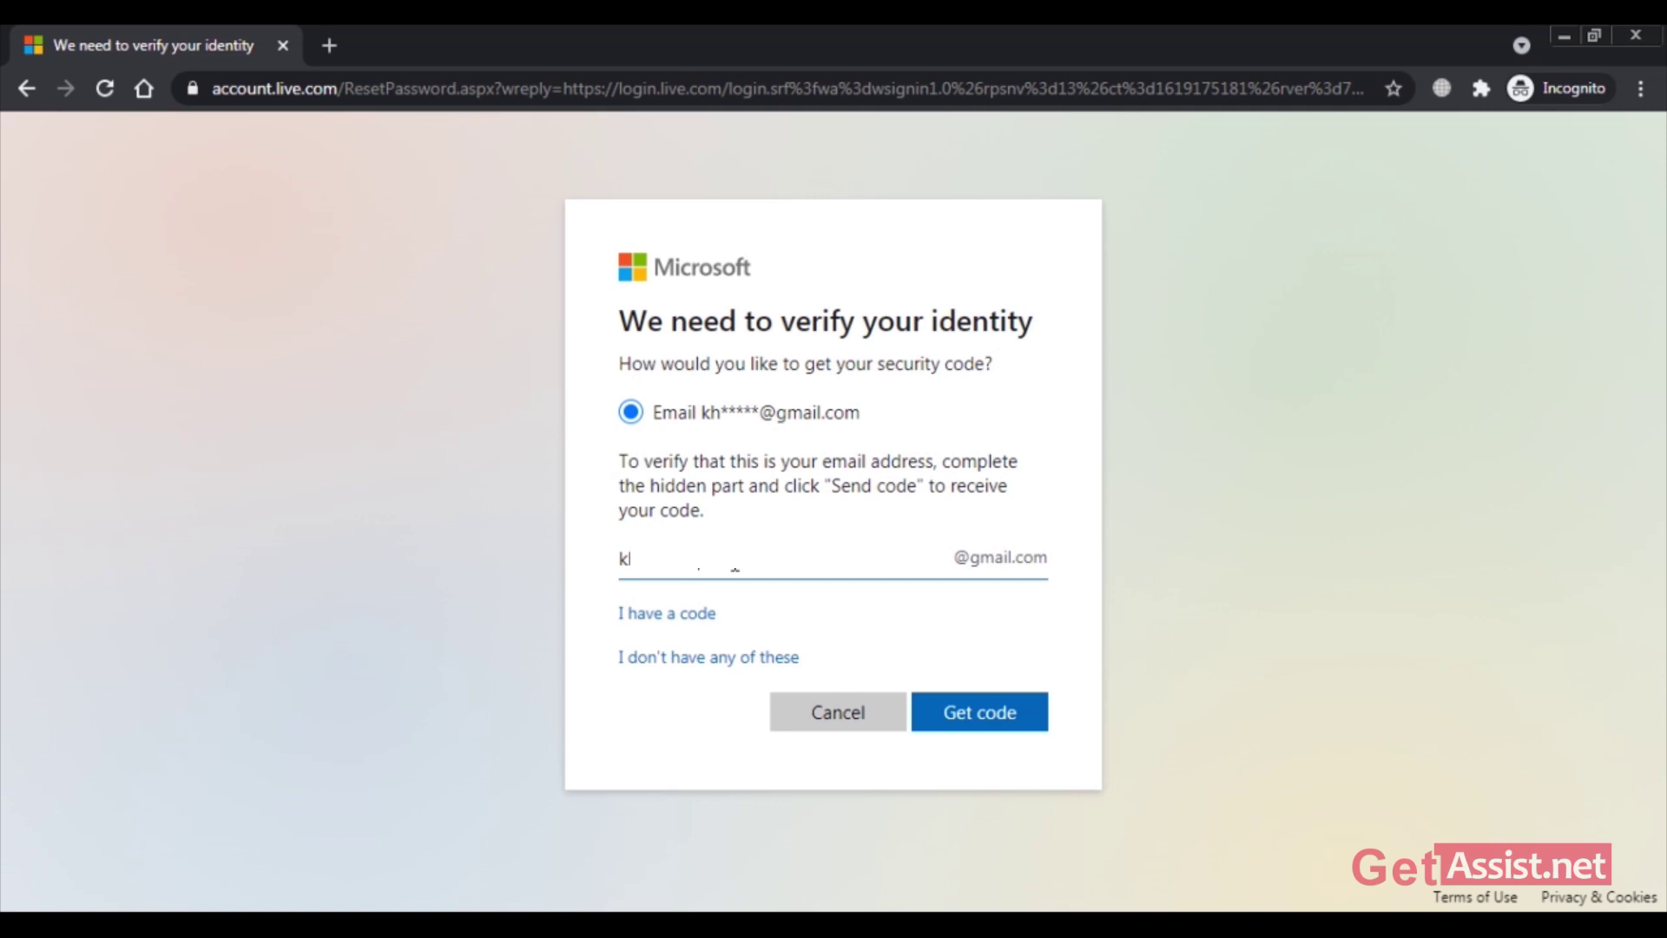
text(er6)
click(995, 726)
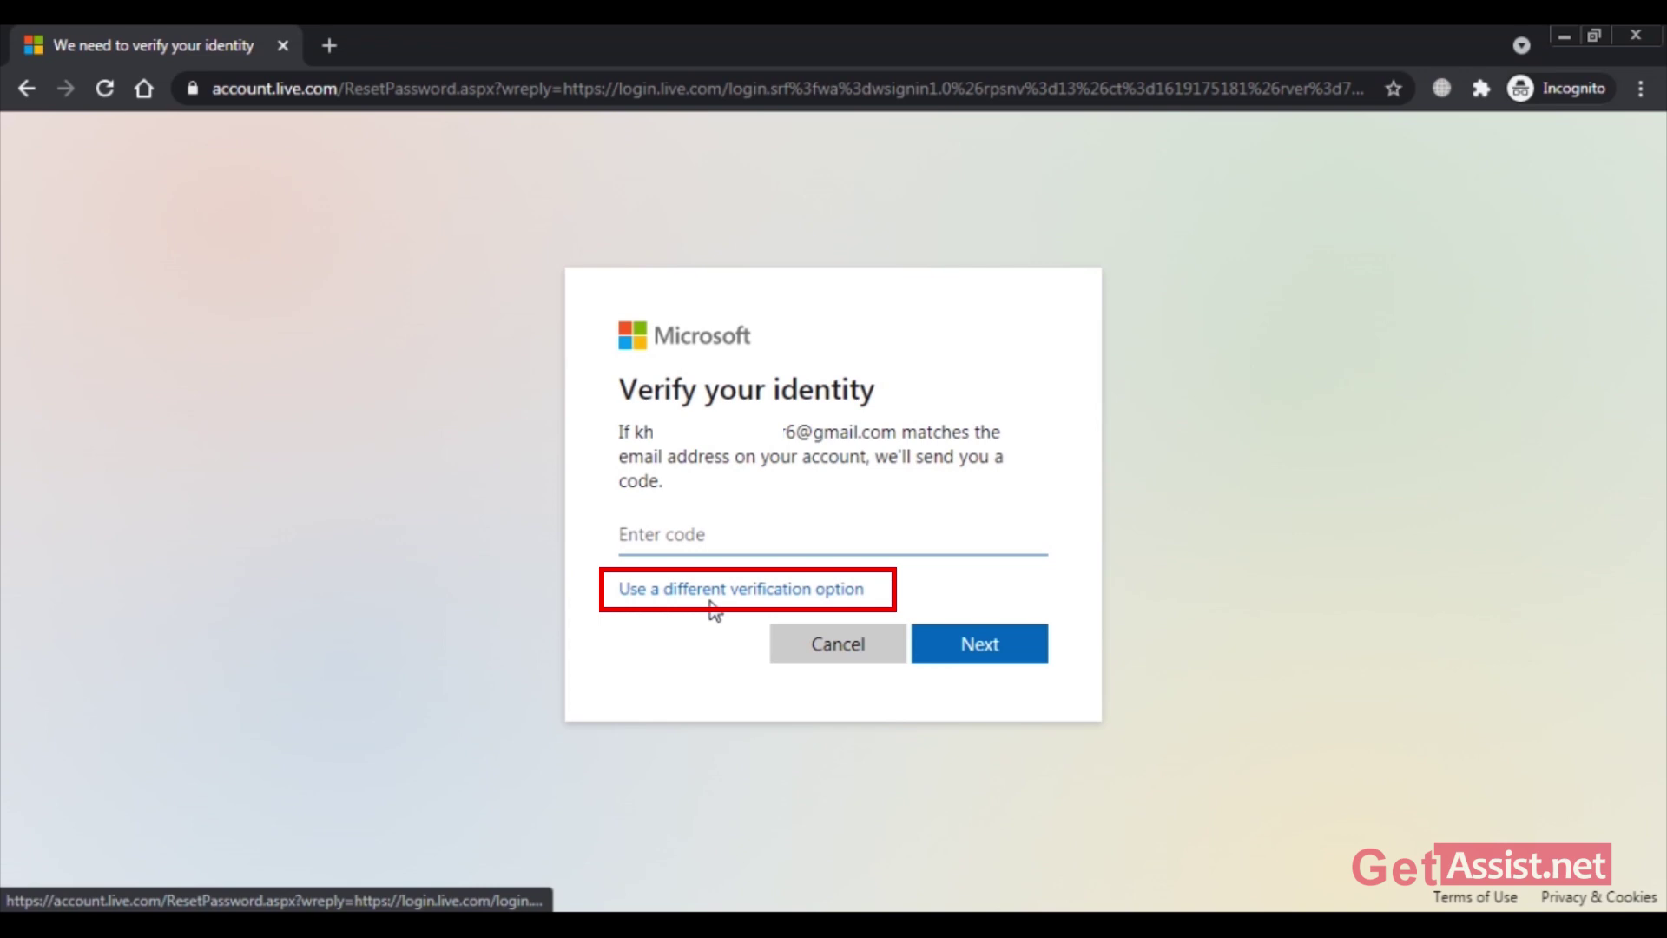
- Choose 'Use a different verification option', then 'I don't have any of these'
click(846, 590)
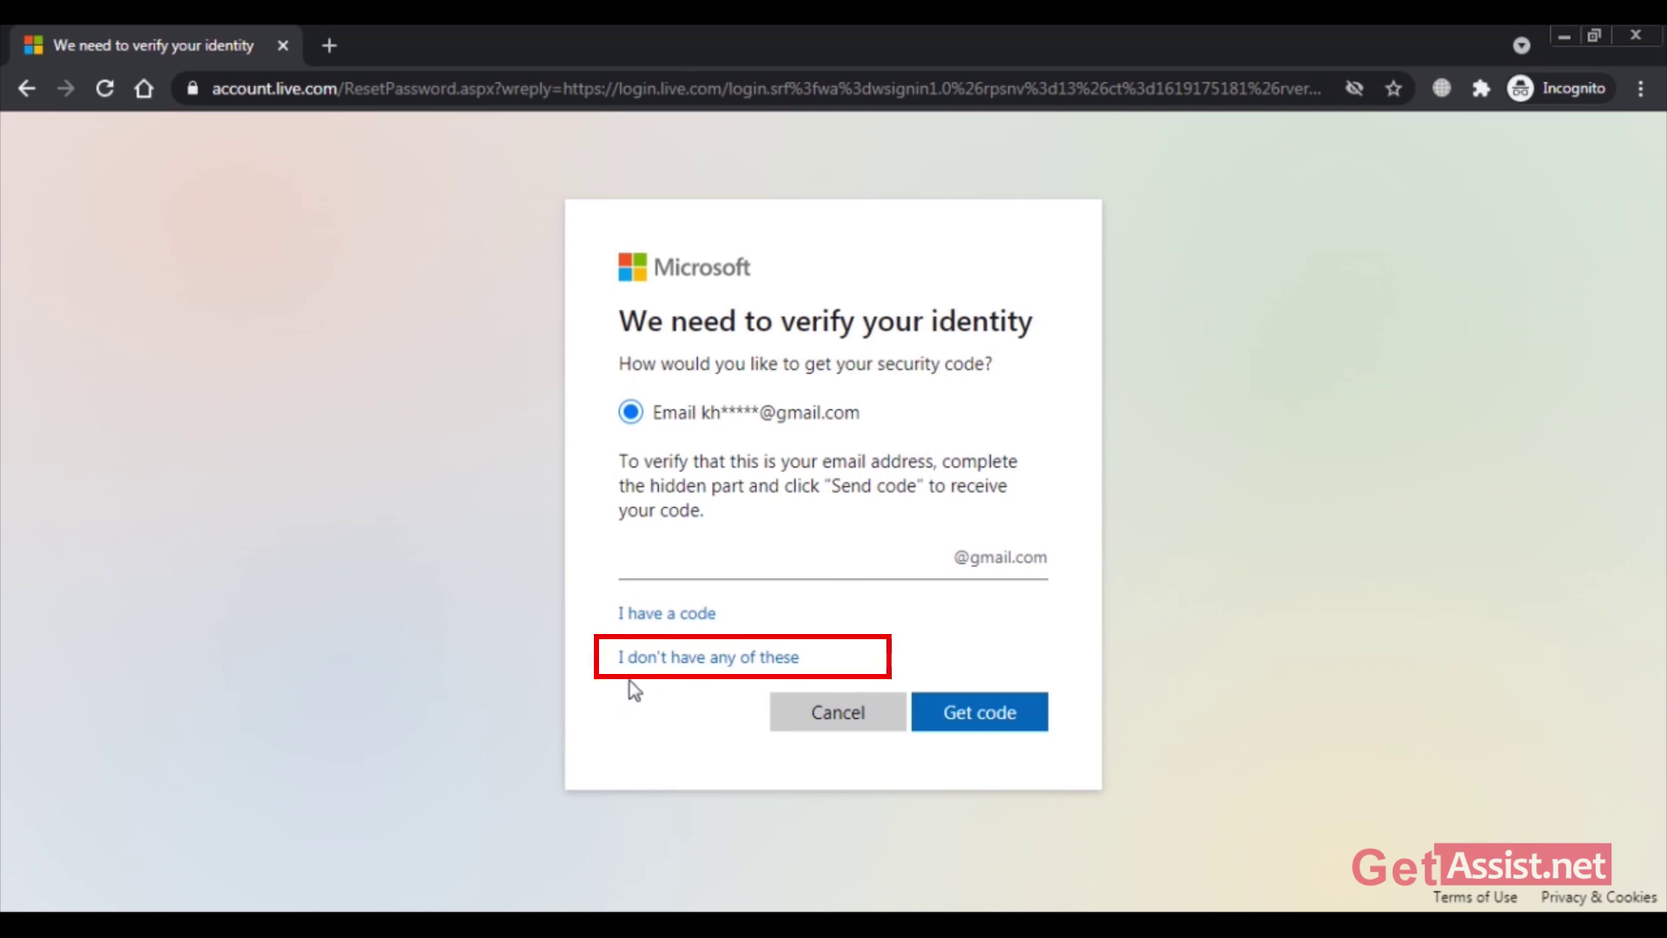
click(772, 663)
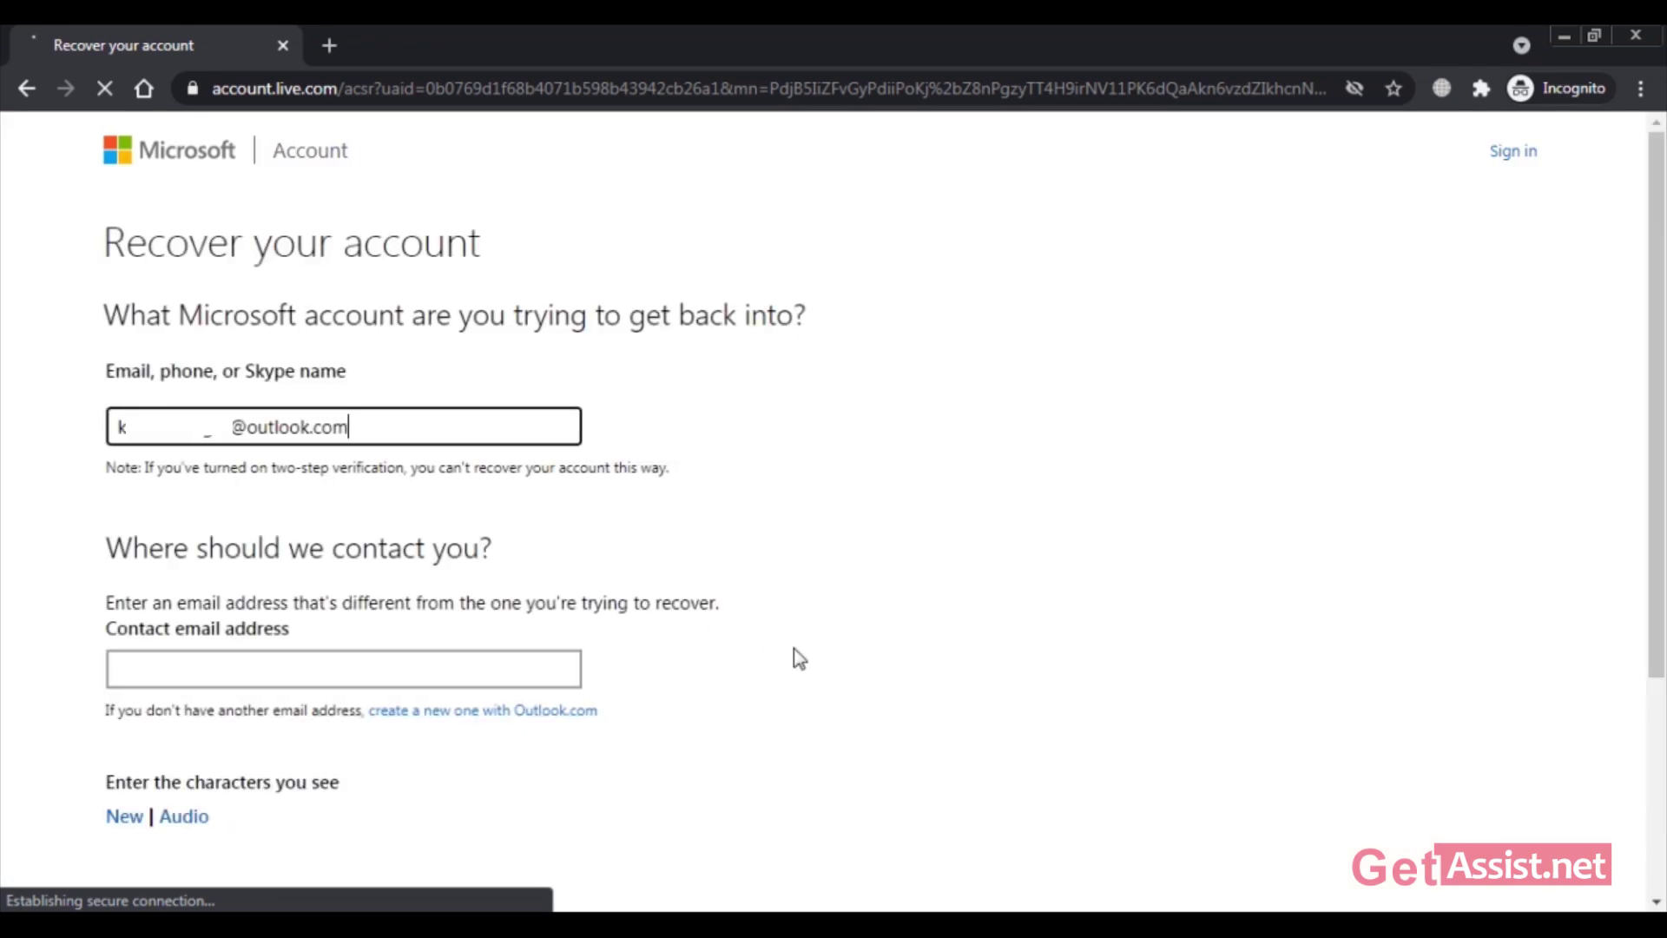
- Enter an alternate gmail.com address as the contact email on the Recover your account form
click(364, 667)
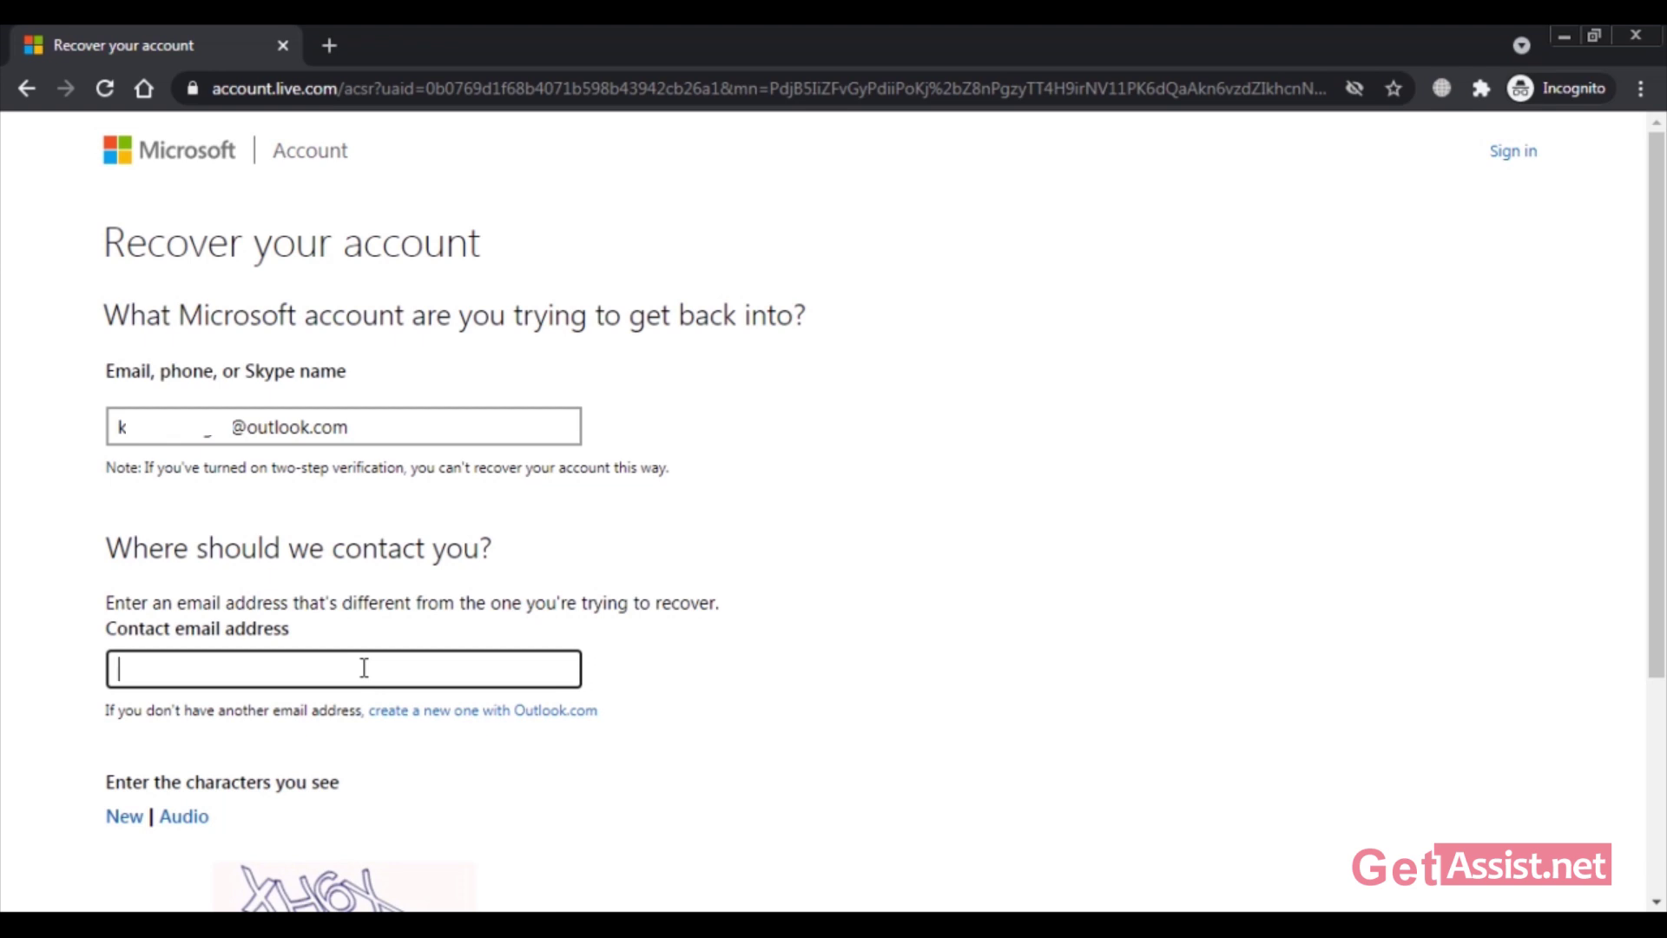
drag(297, 610, 724, 611)
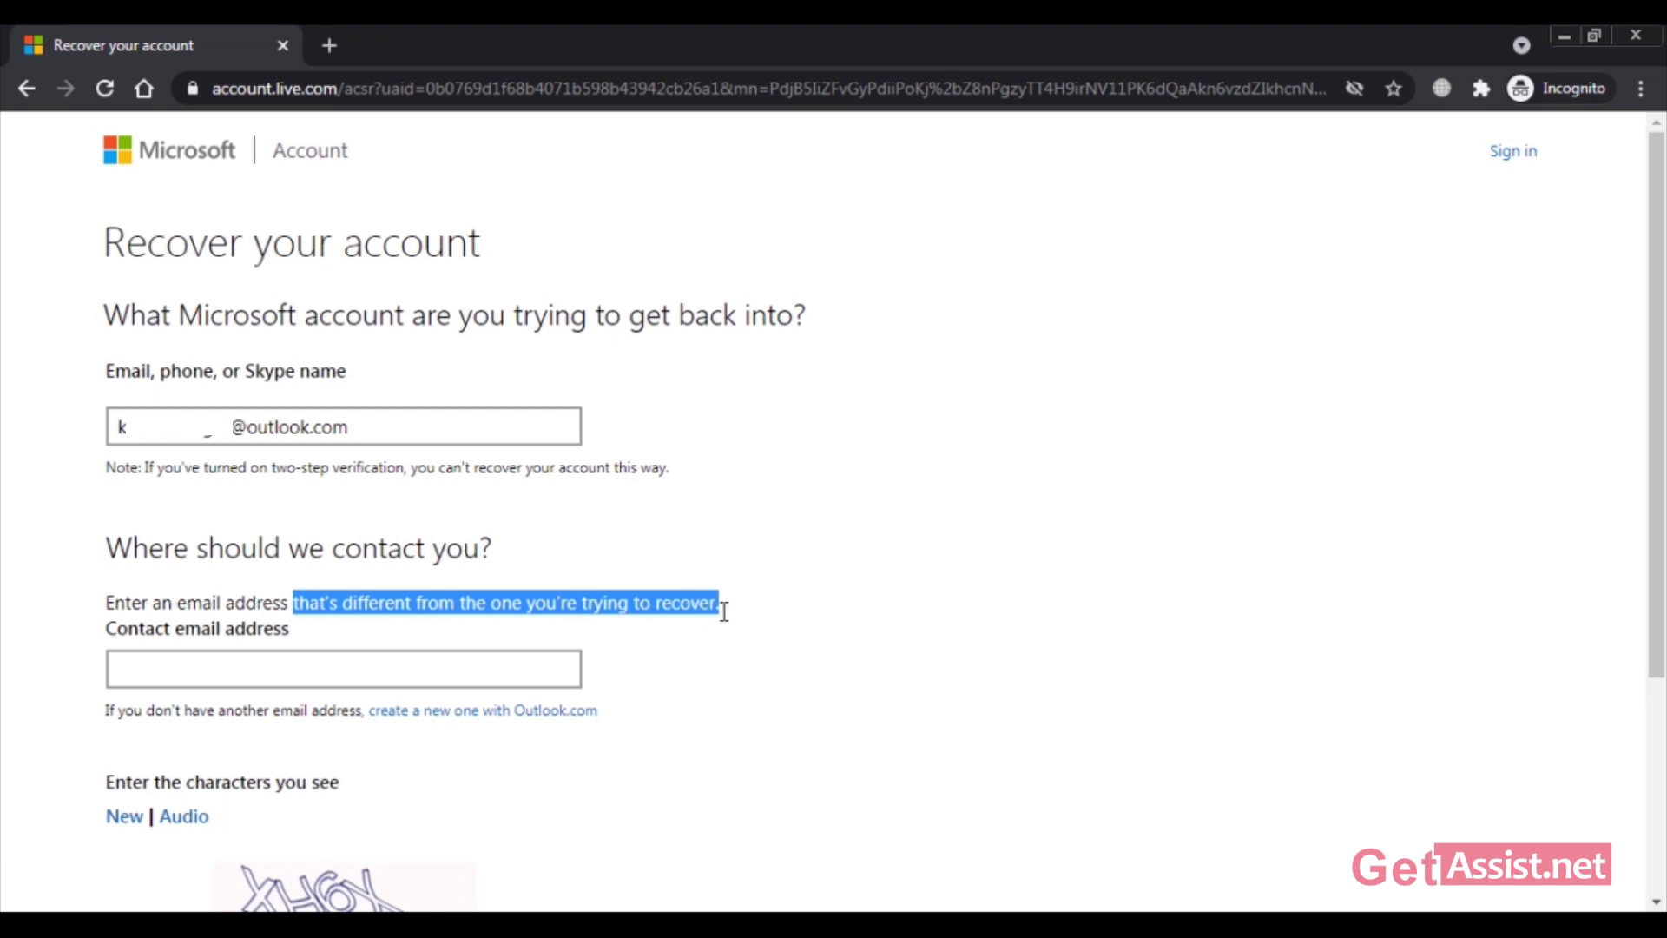
click(729, 617)
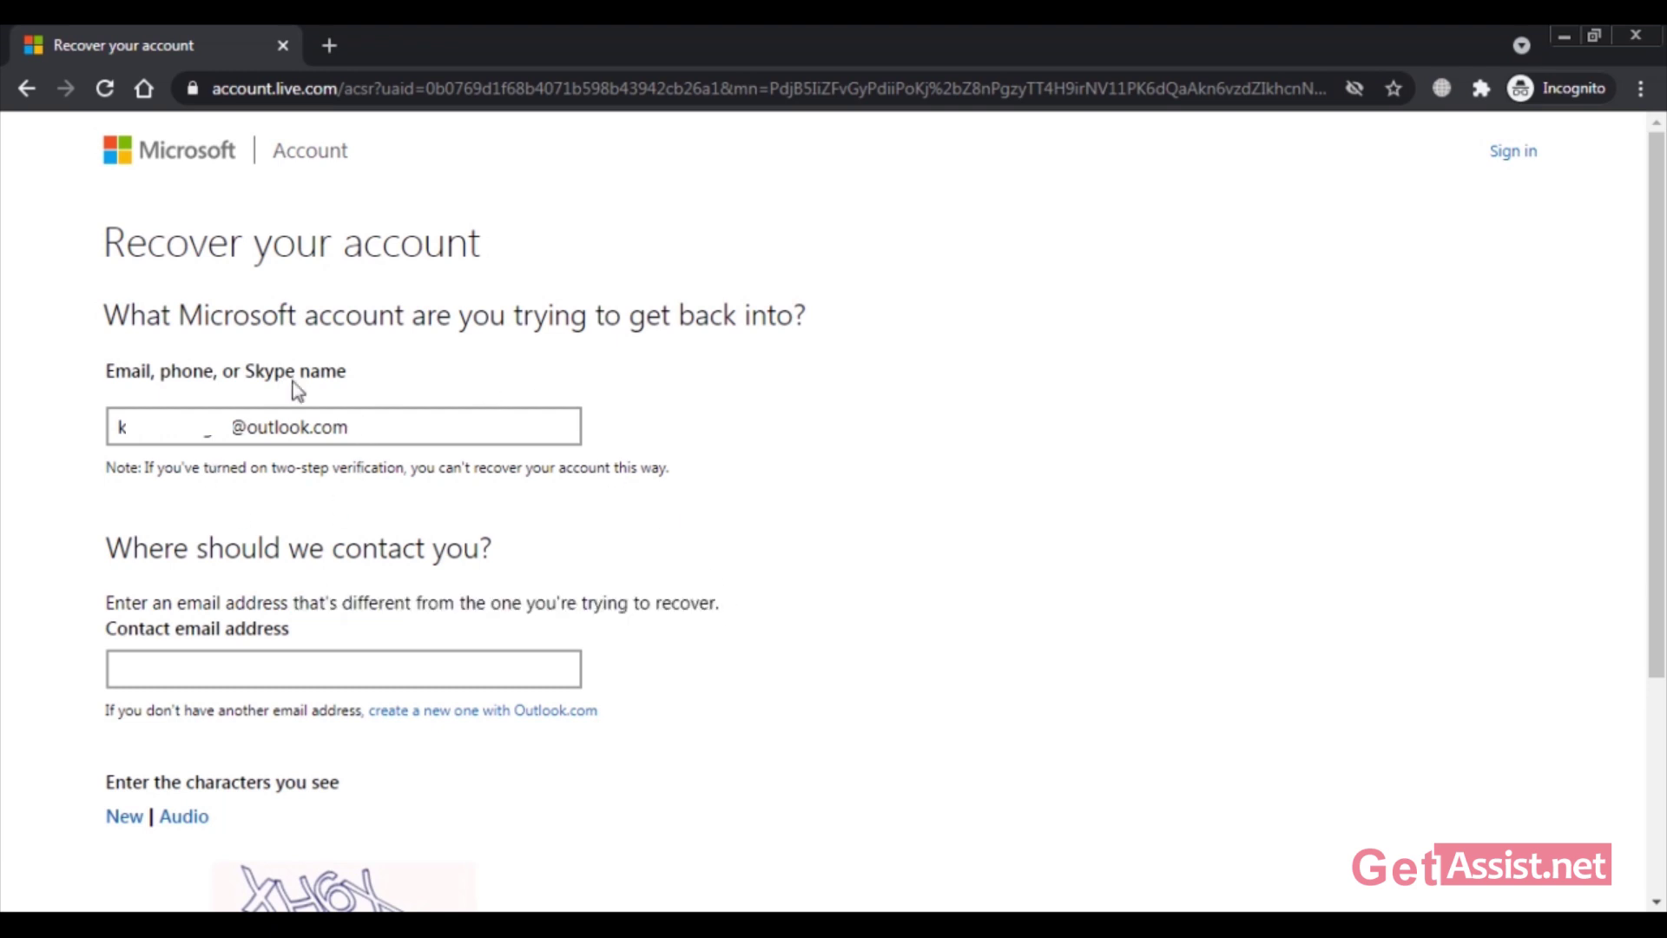
click(200, 675)
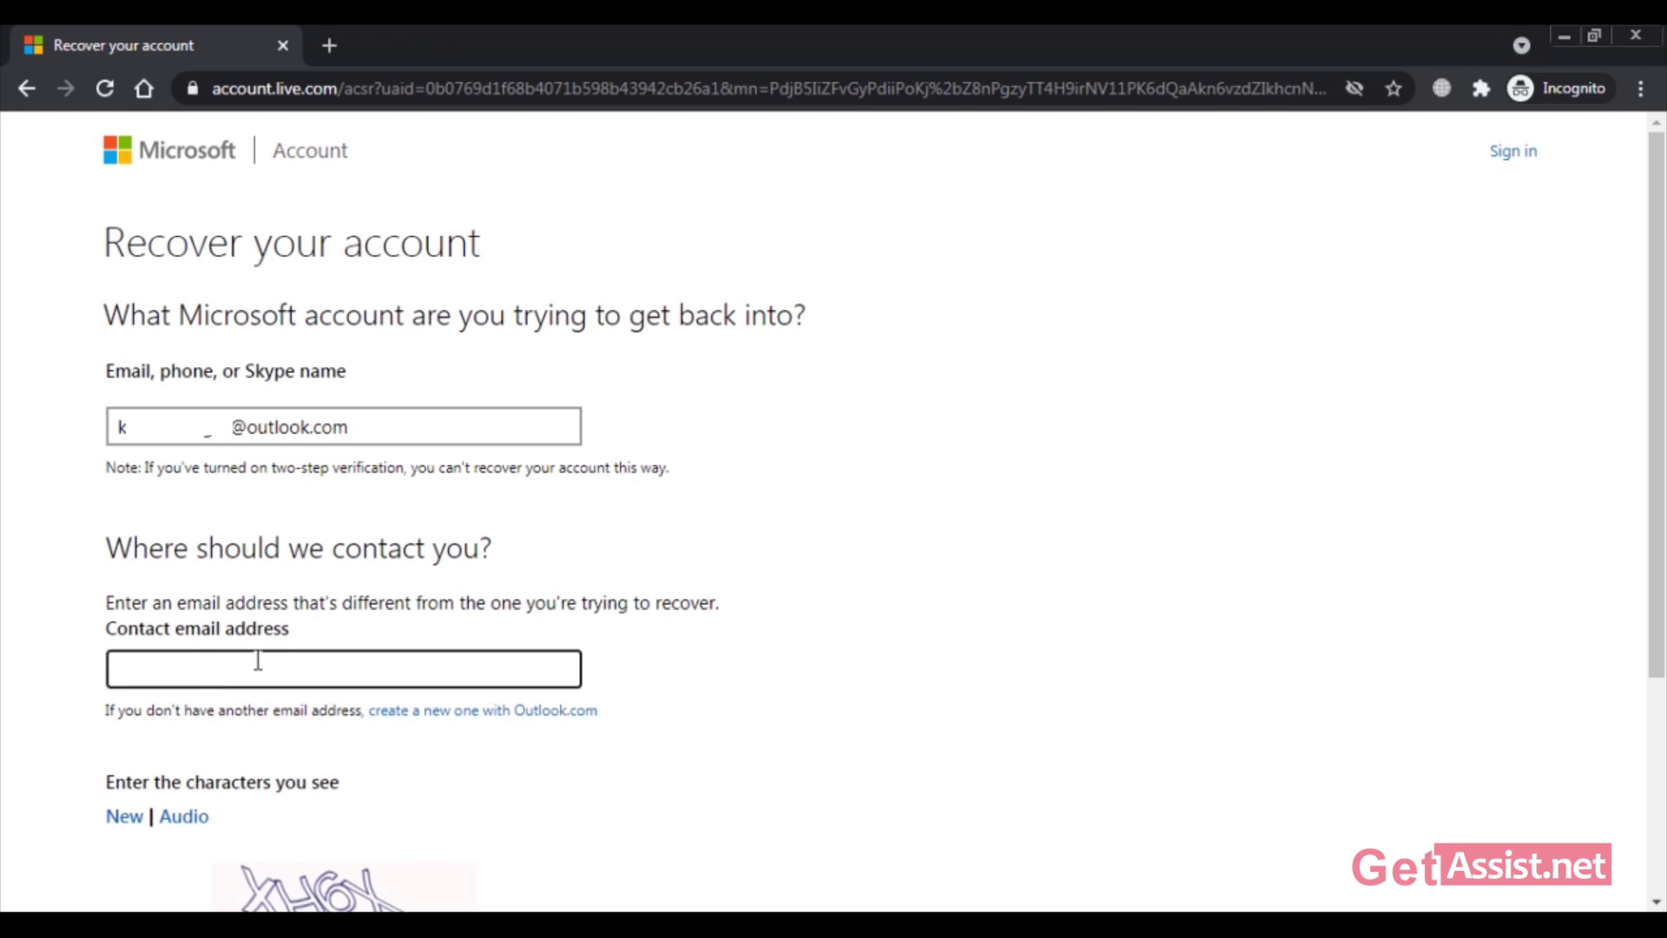
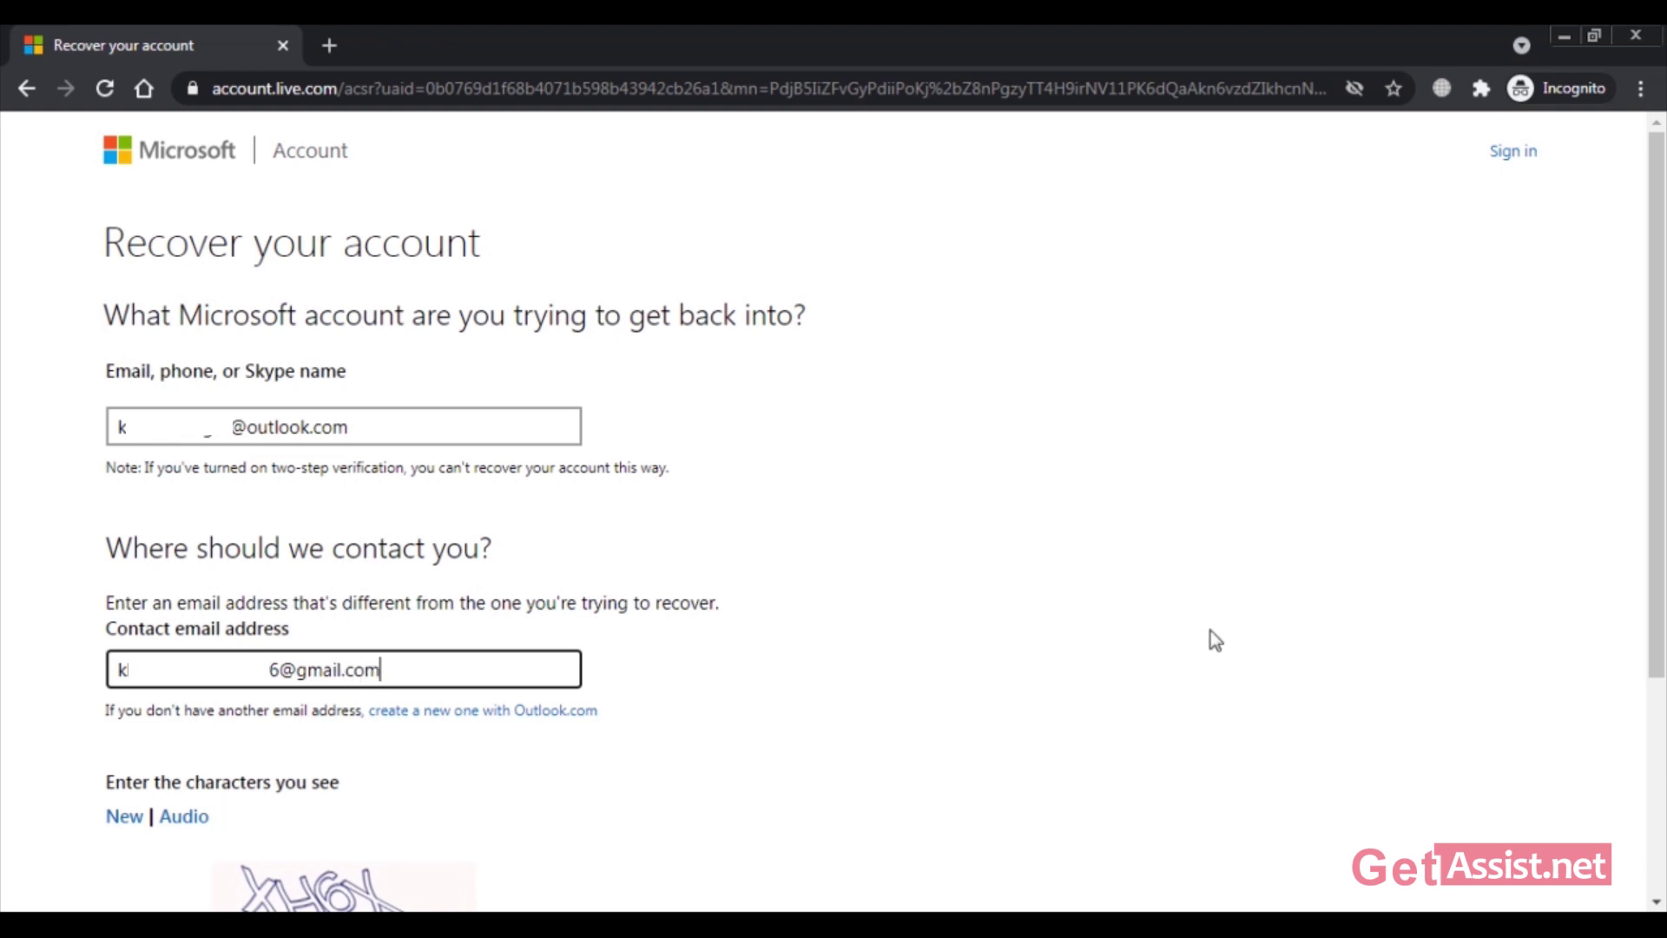
scroll(934, 599, down, 3)
- Type the displayed captcha characters into the captcha box and submit the recovery form with Next
scroll(936, 603, down, 1)
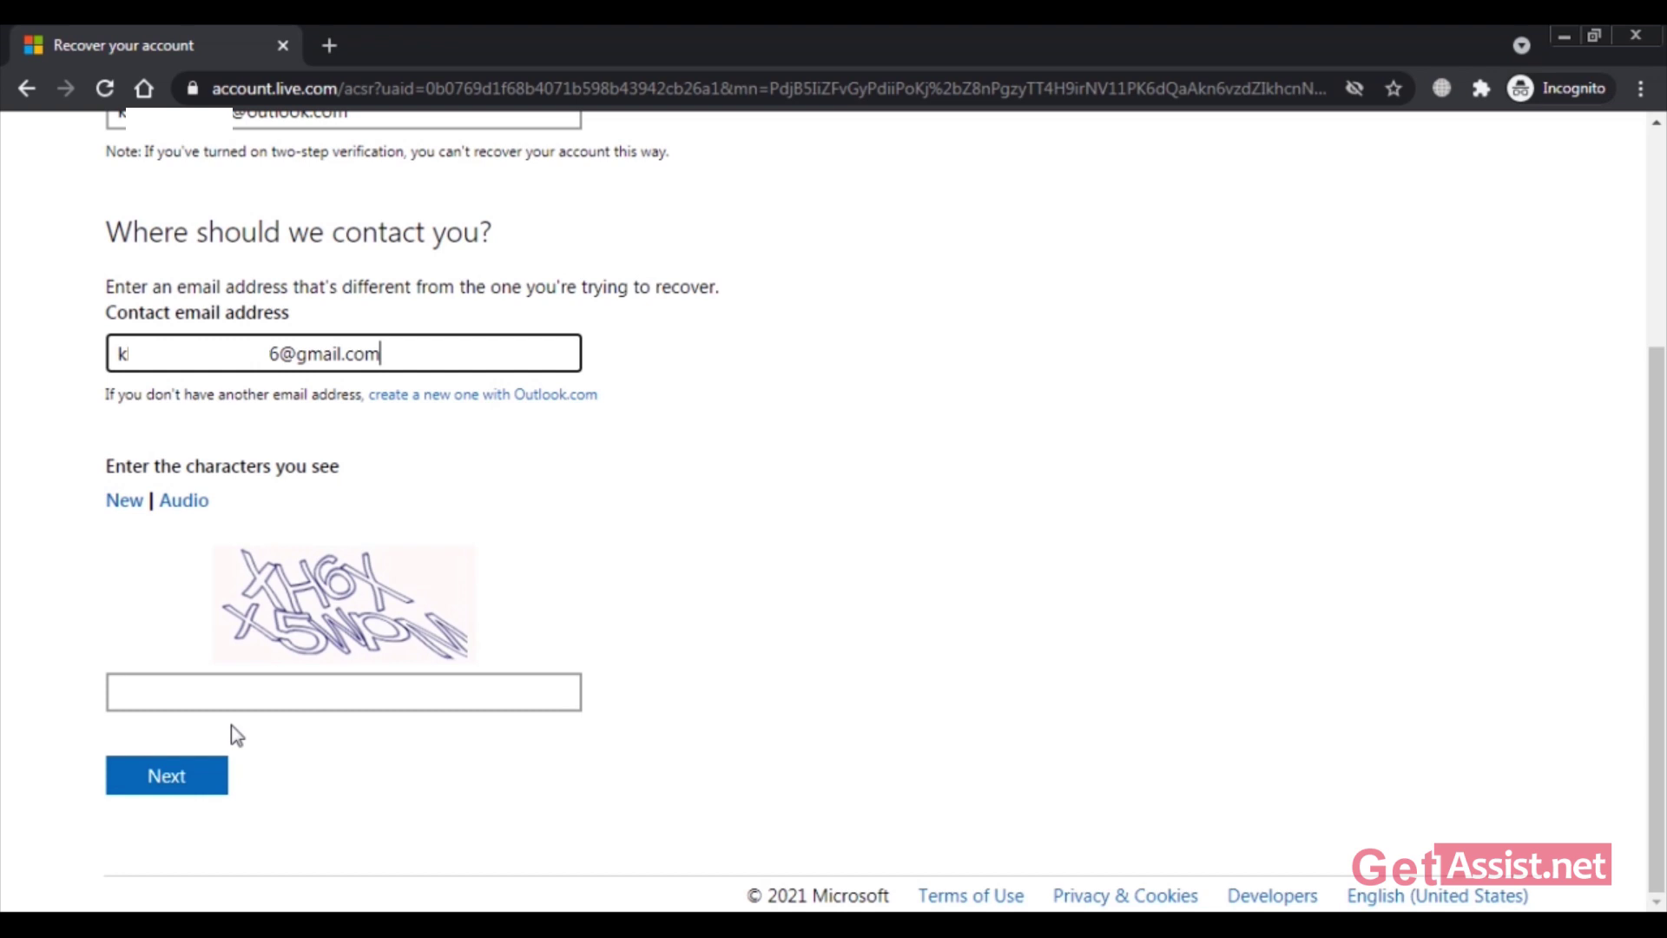
click(363, 703)
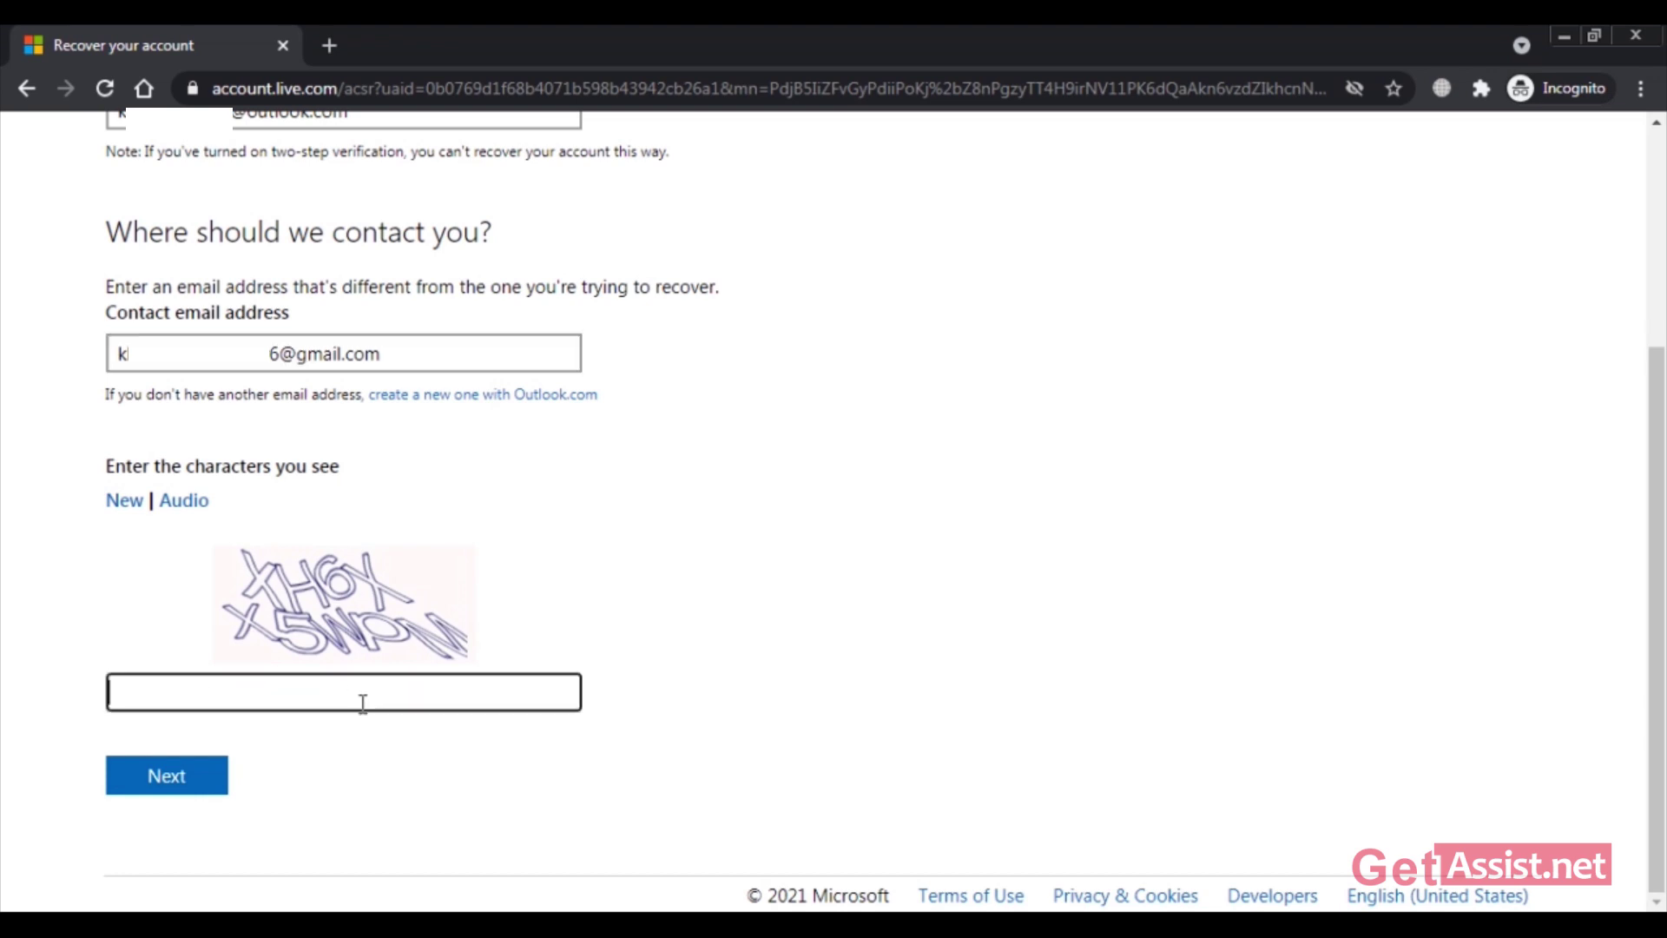
text(XH6XX5WPM)
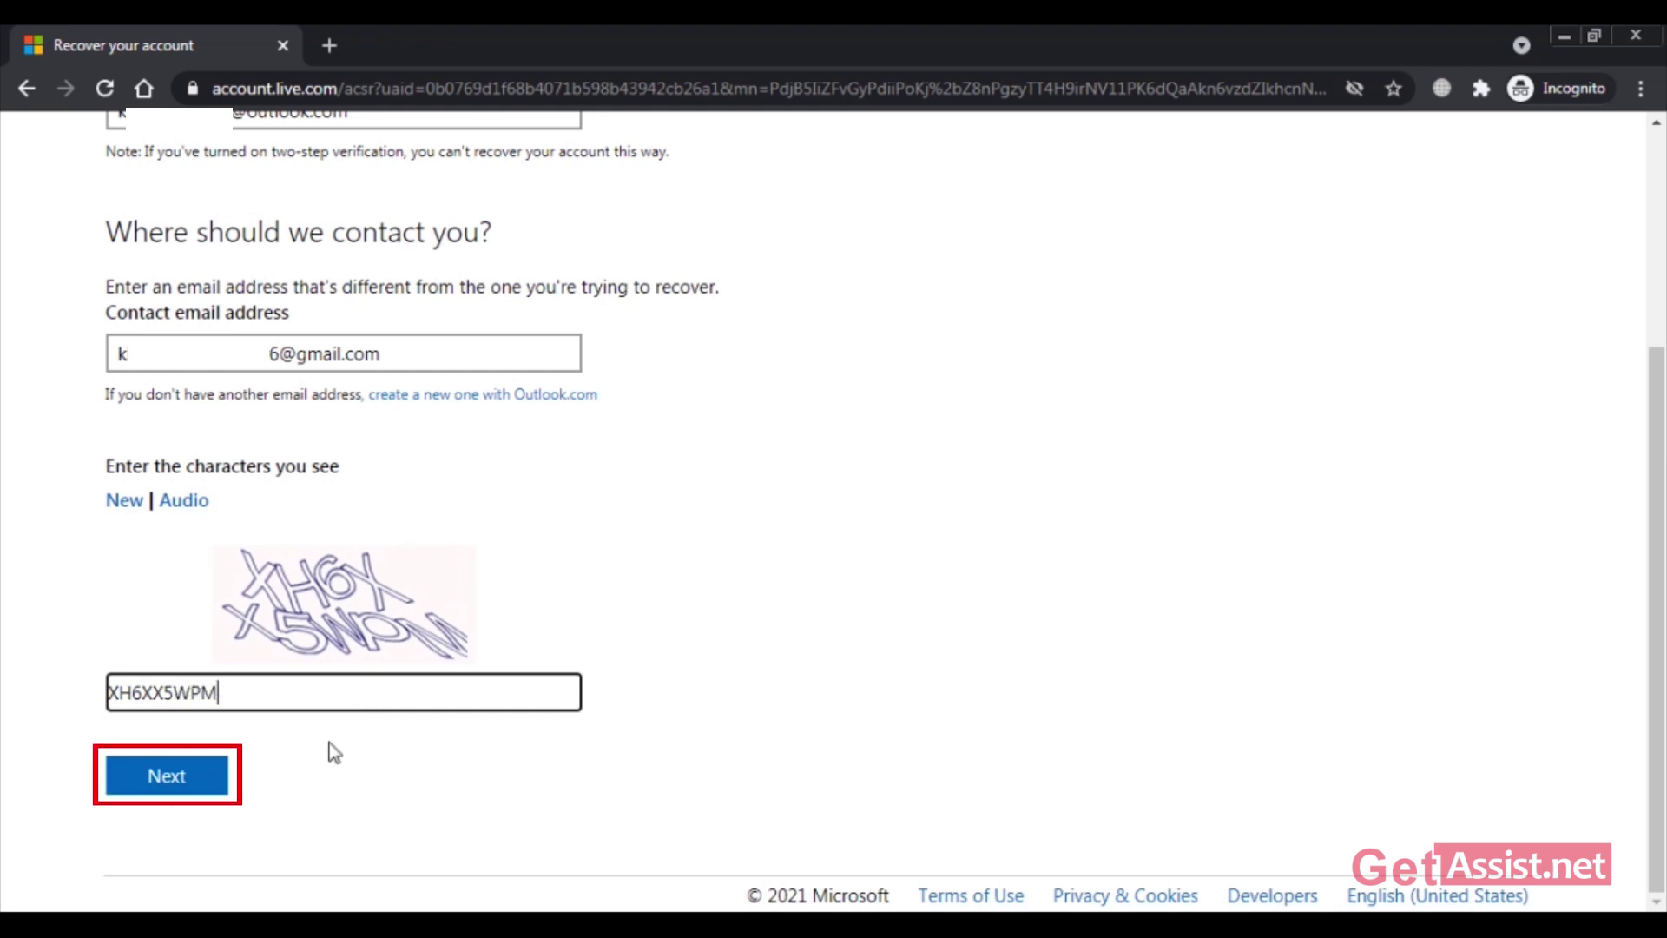
click(180, 774)
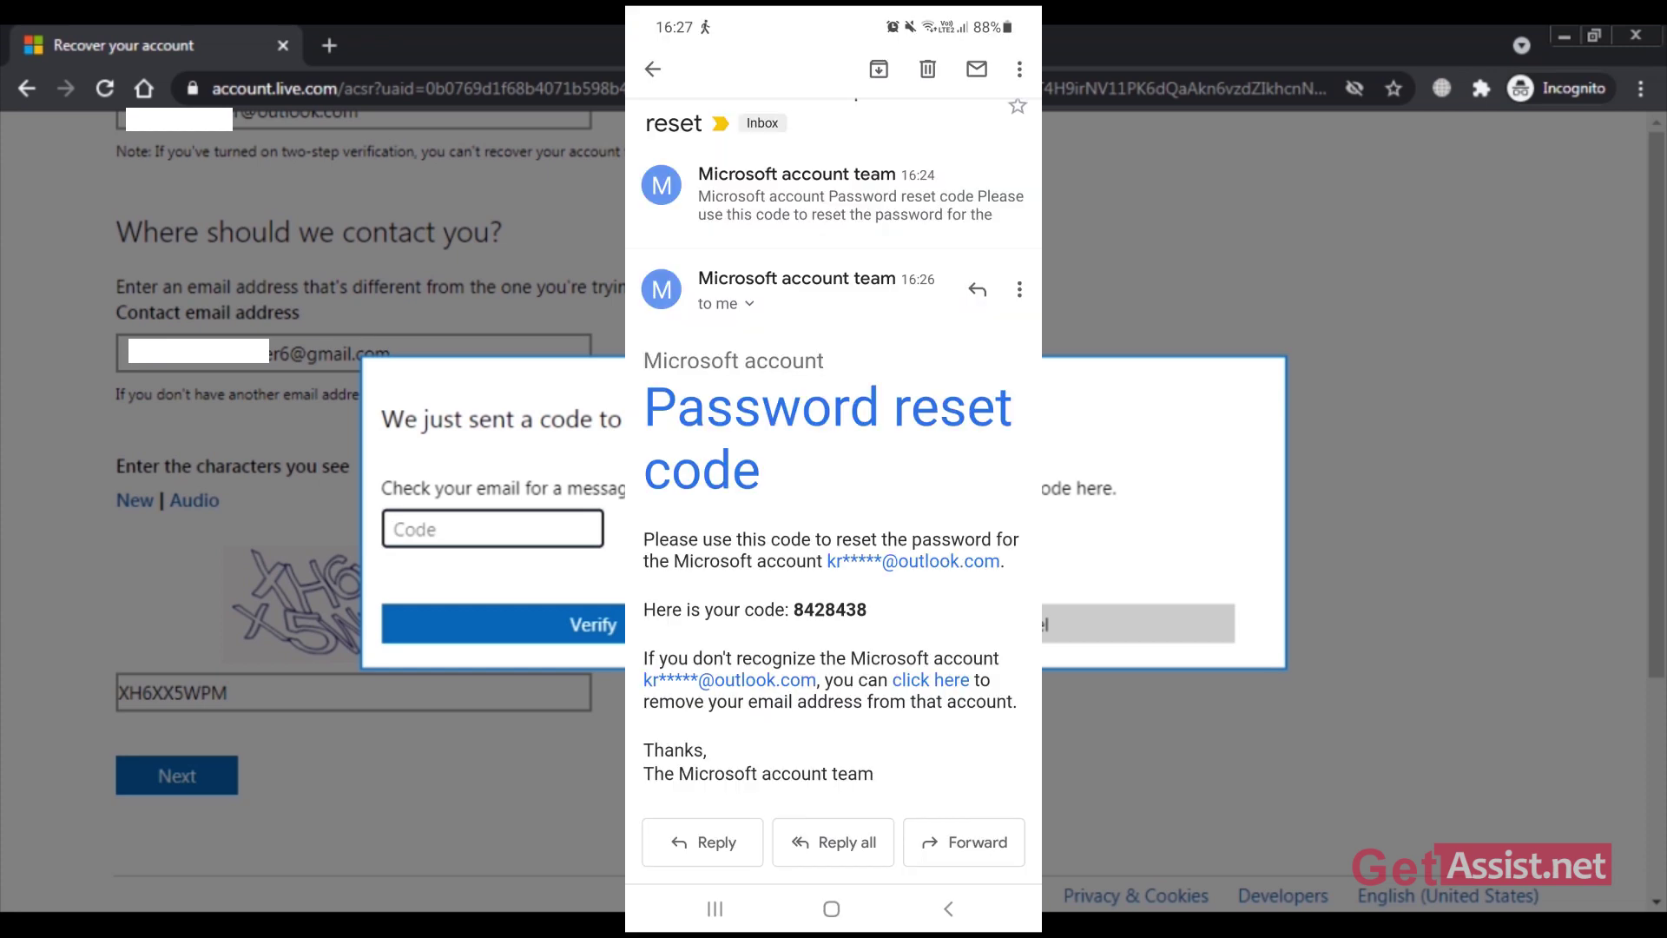
- Enter the password reset code from the email in the Code box and verify it
click(763, 625)
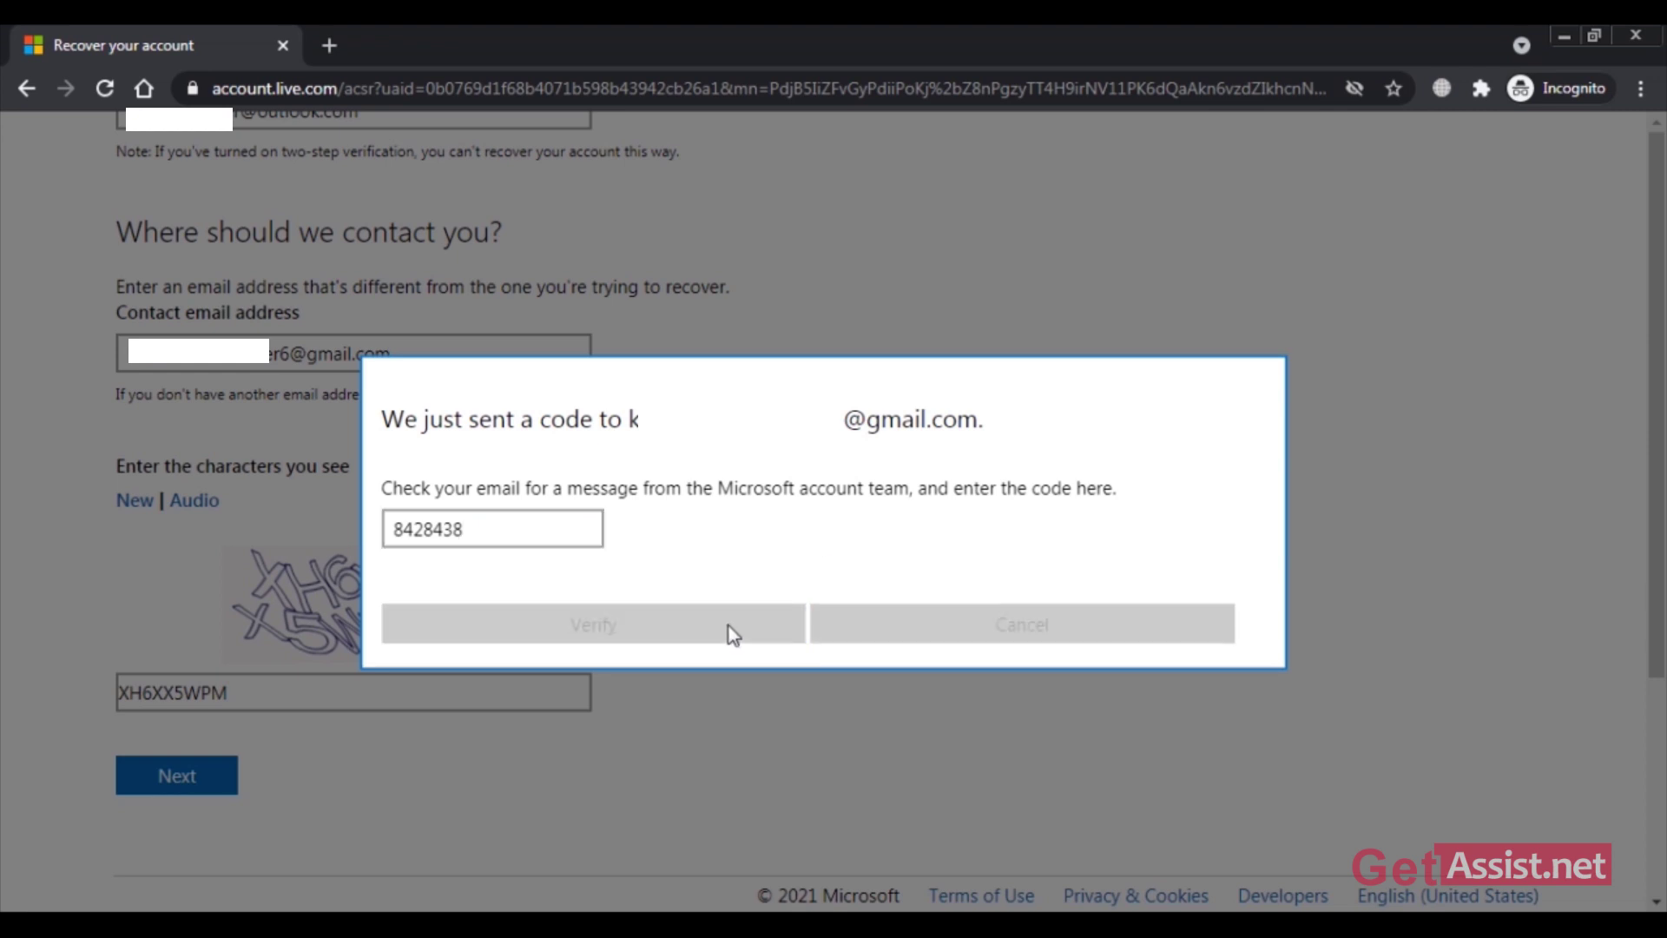